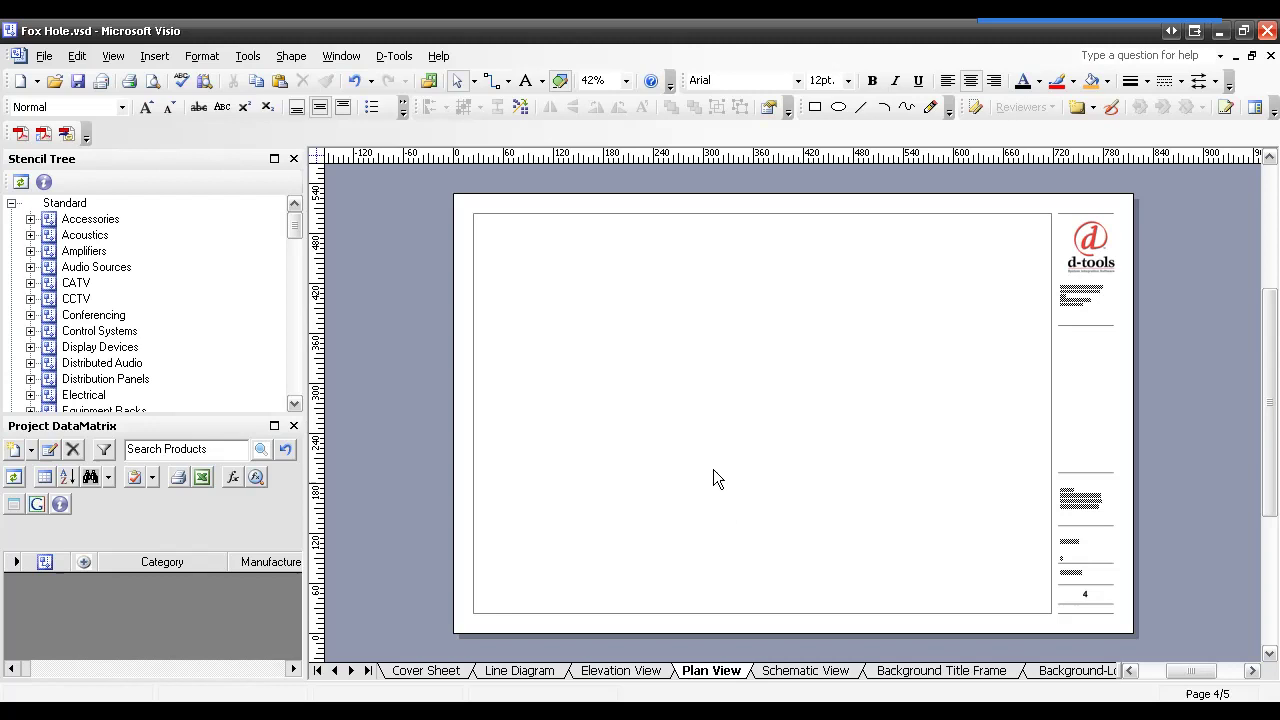
Insert the AutoCAD drawing Lower Level.dwg on the Background-Lower Level page.
click(1068, 672)
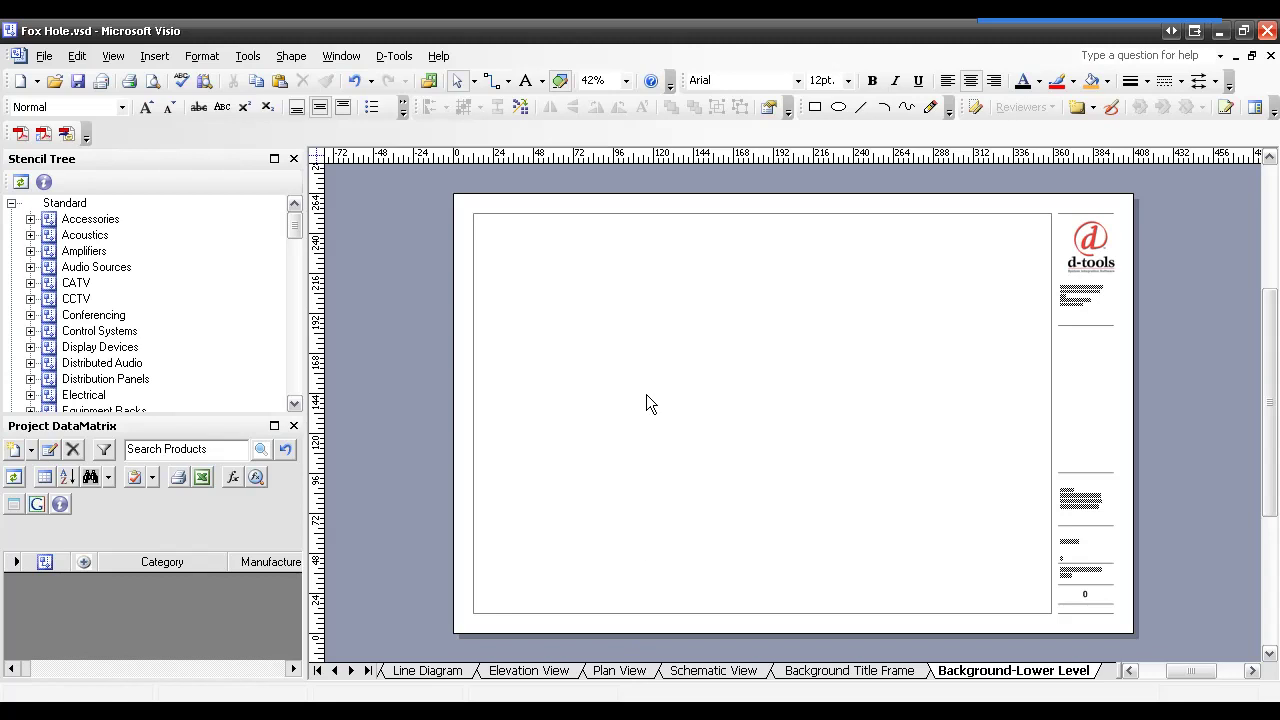
click(150, 56)
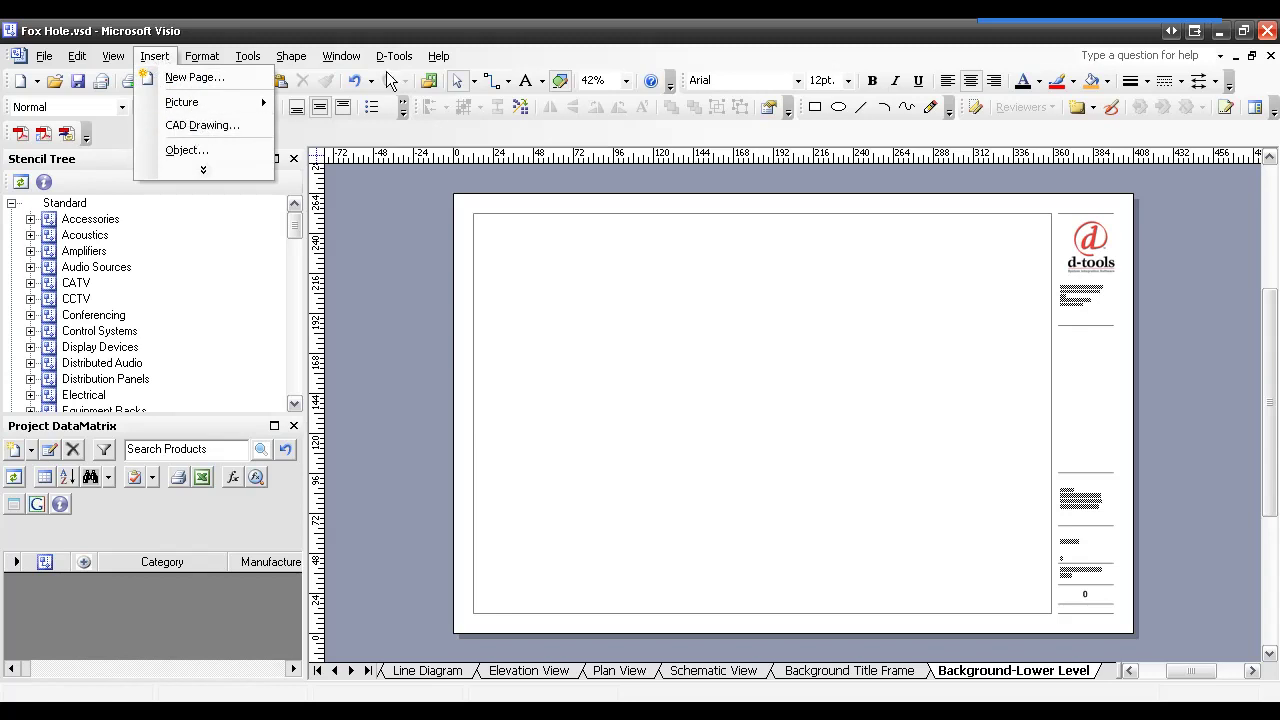
mouse_move(398, 58)
mouse_move(149, 57)
click(163, 125)
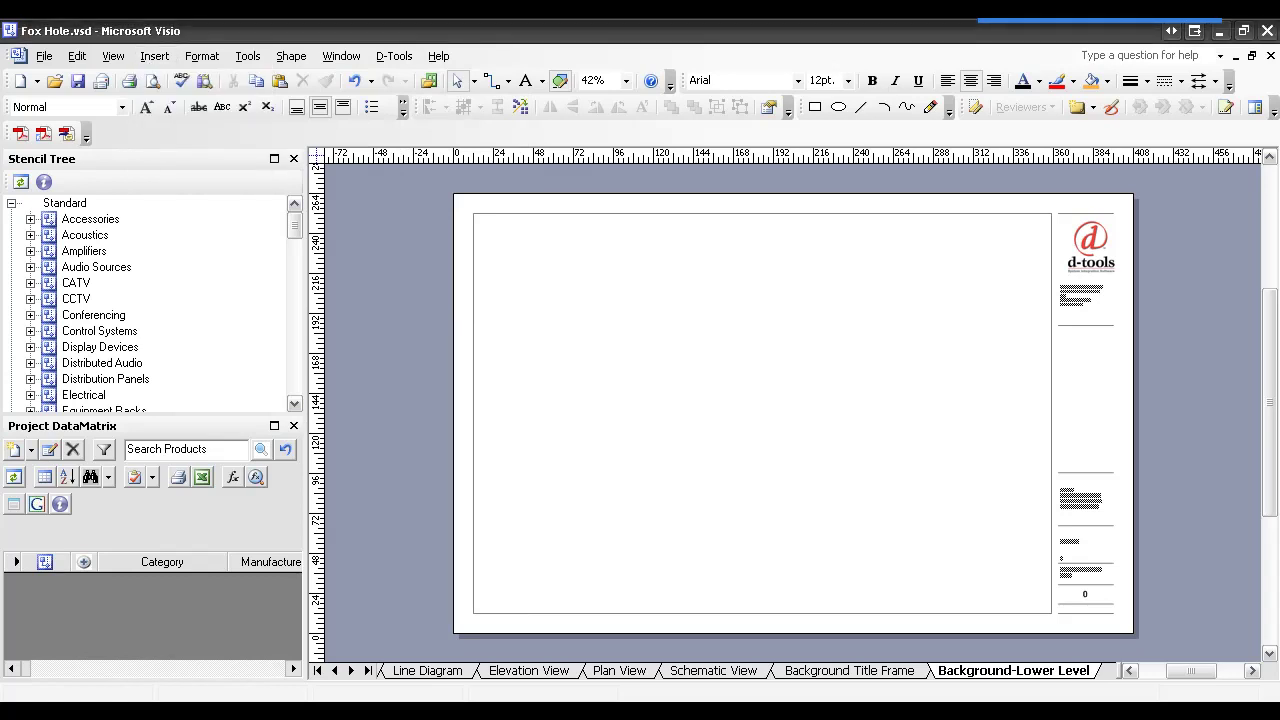
drag(516, 173, 522, 146)
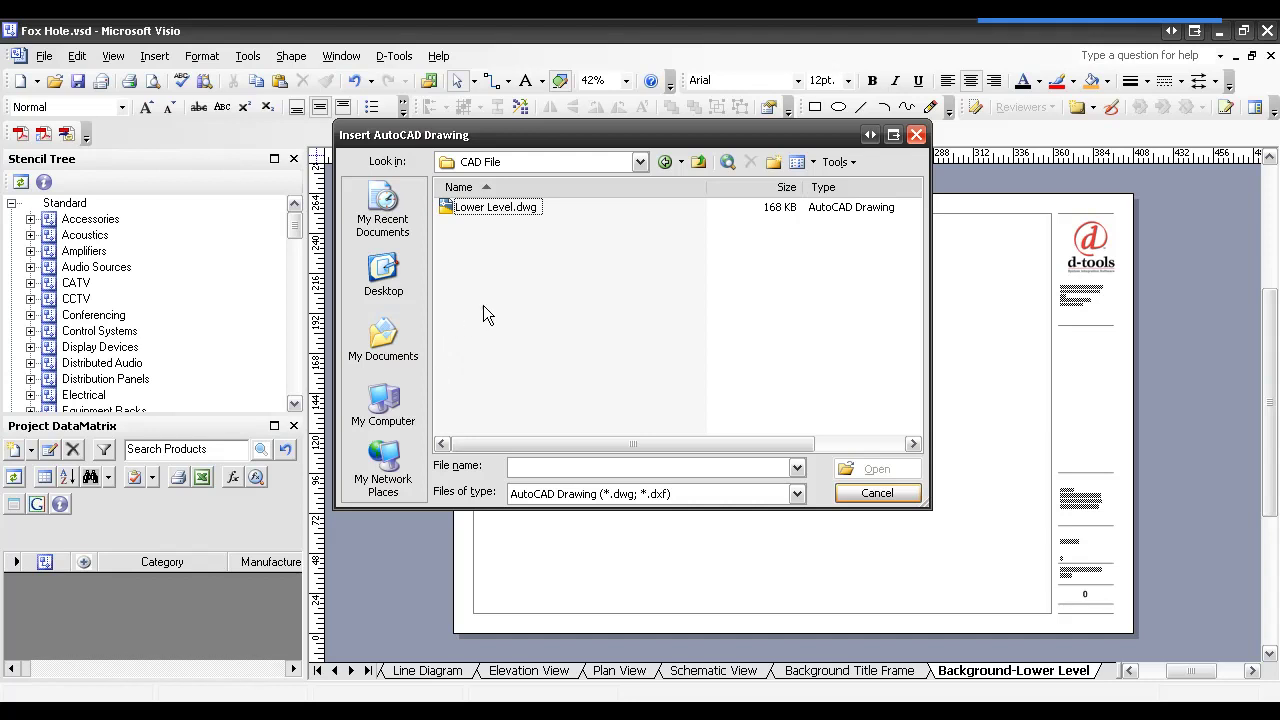
click(482, 214)
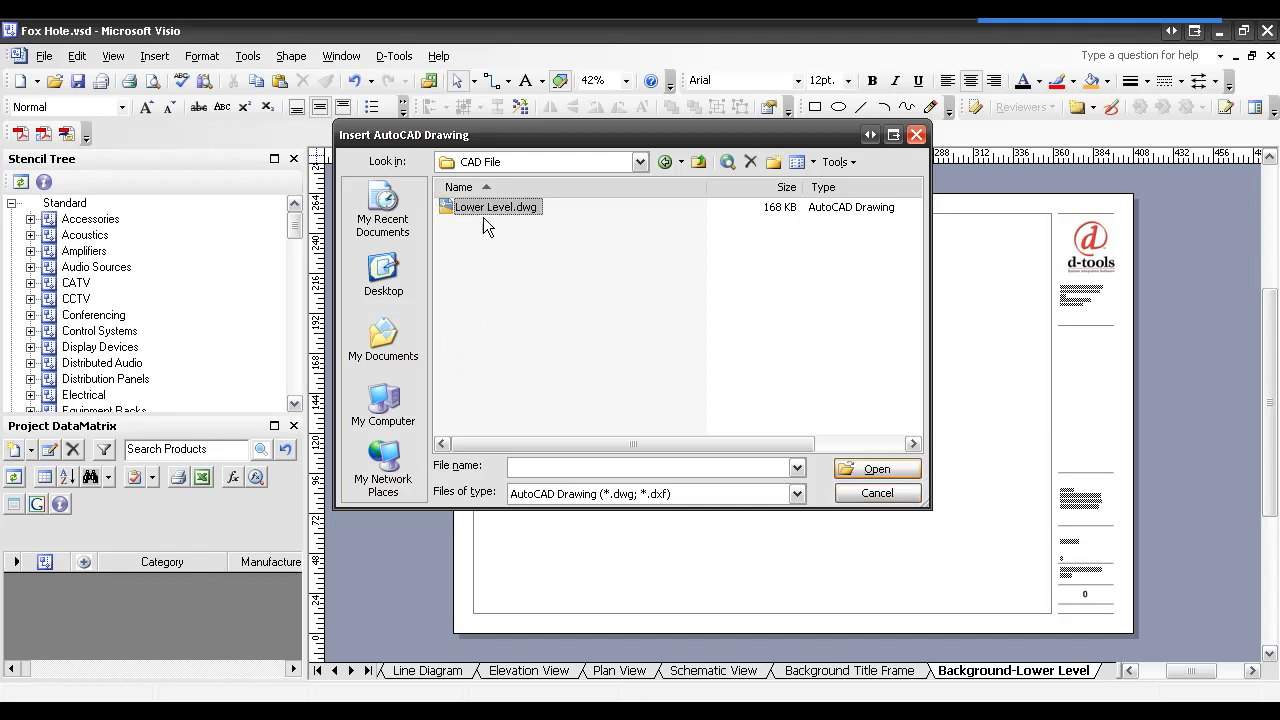
click(887, 470)
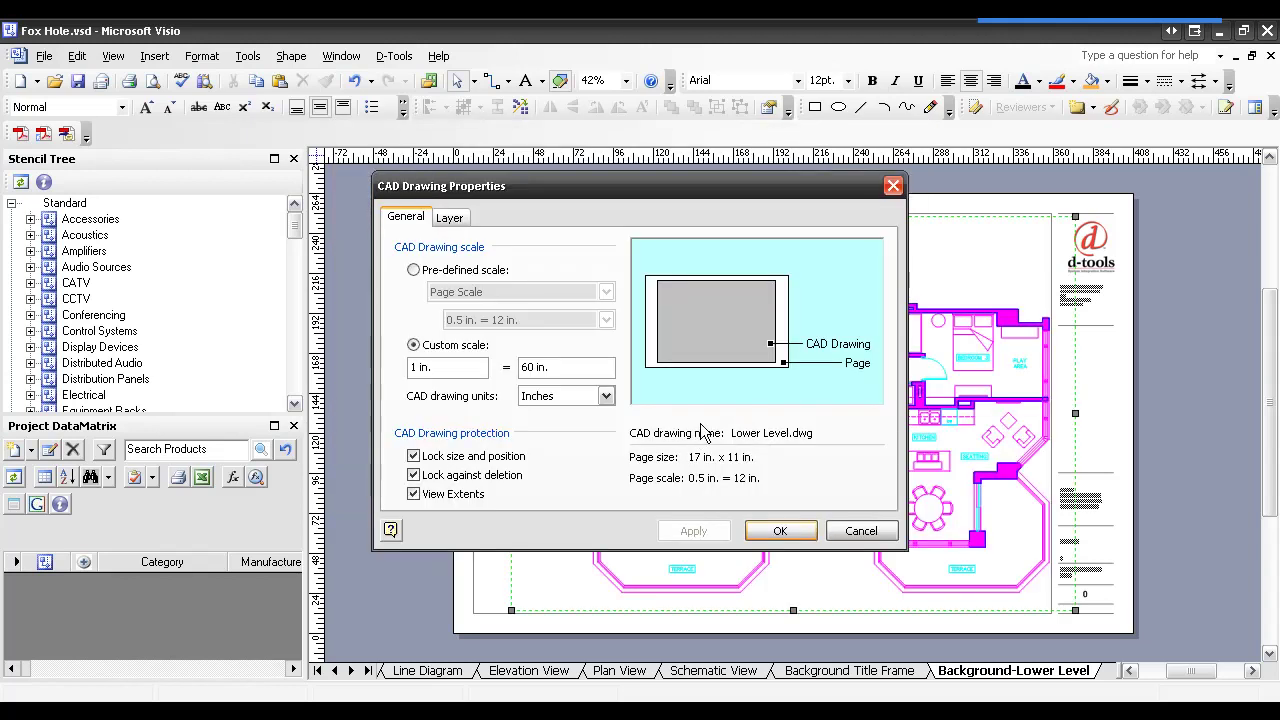
Apply the pre-defined Architectural scale 1/4" = 1' 0" to the inserted CAD drawing.
mouse_move(668, 184)
mouse_down()
mouse_move(349, 132)
mouse_move(637, 154)
mouse_up()
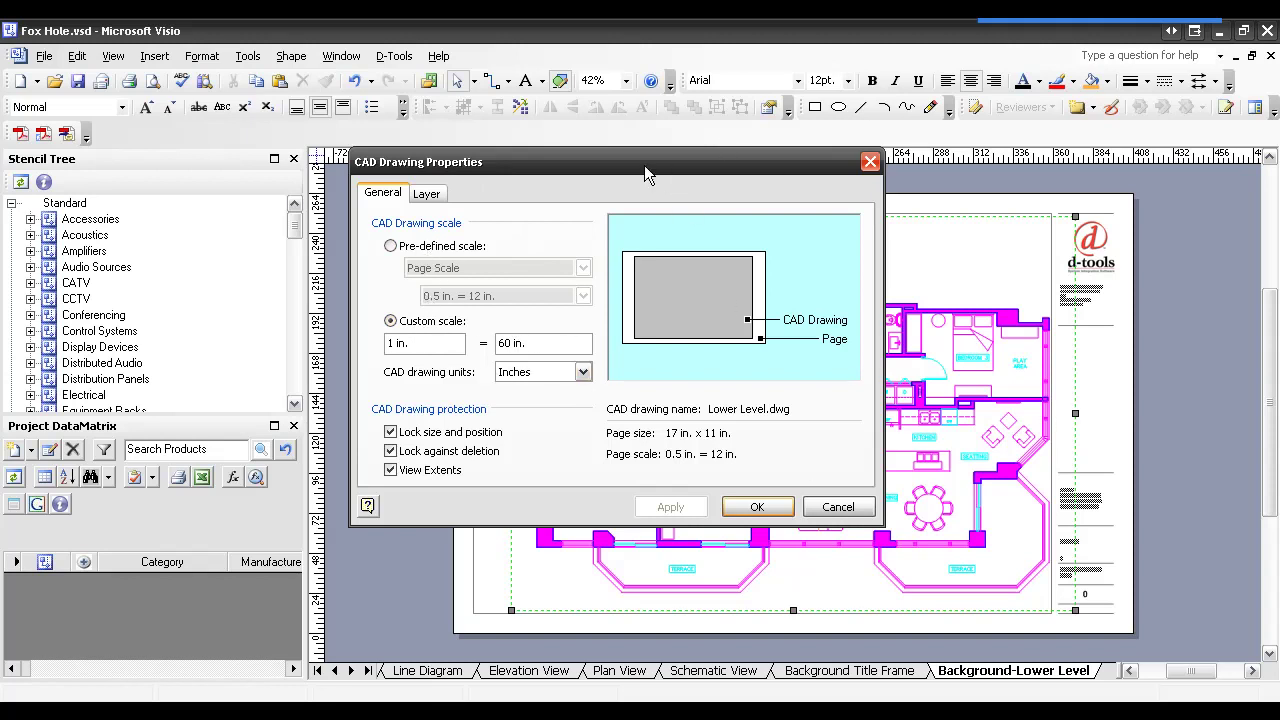
mouse_move(644, 165)
mouse_down()
mouse_move(230, 268)
mouse_move(362, 181)
mouse_move(375, 151)
mouse_up()
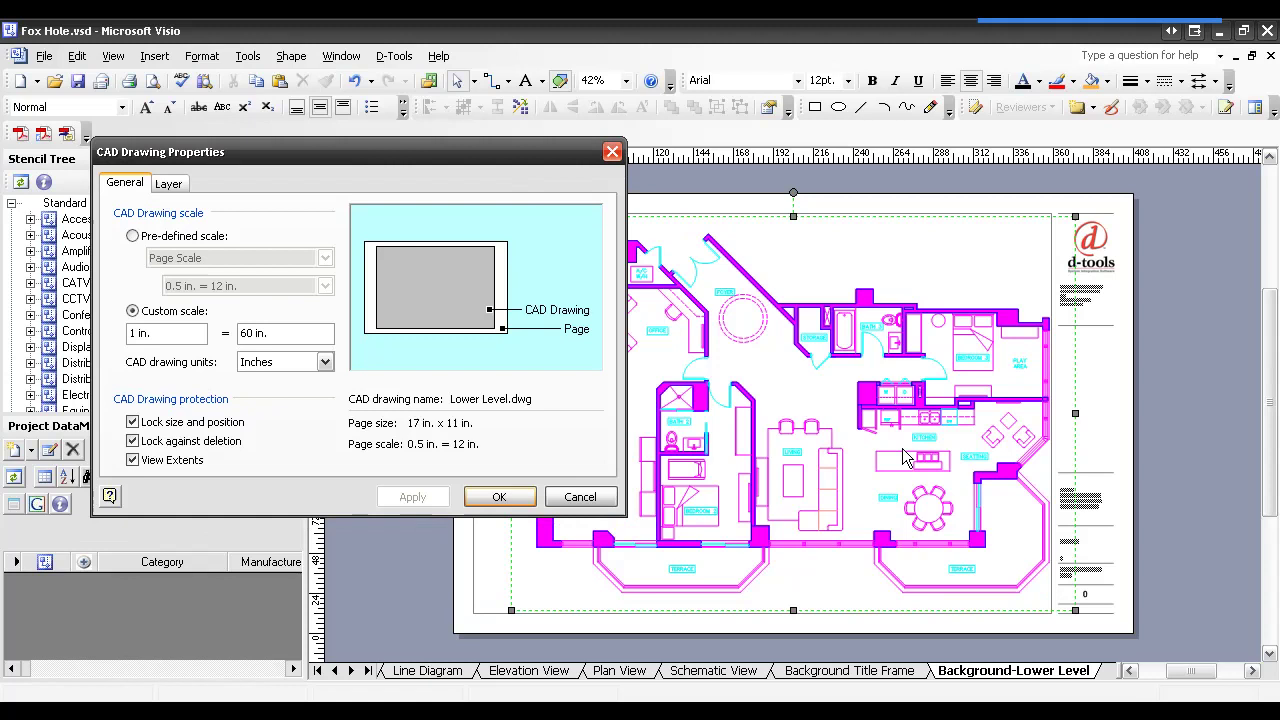
drag(384, 149, 556, 140)
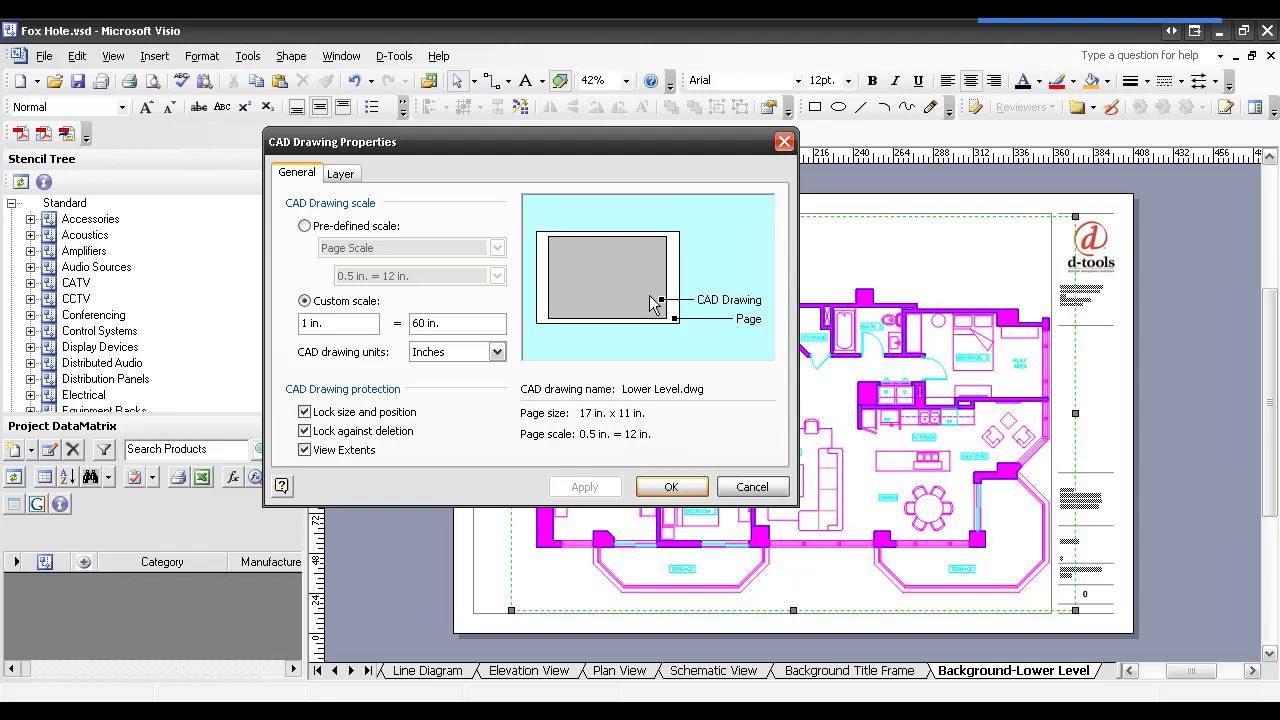
click(305, 226)
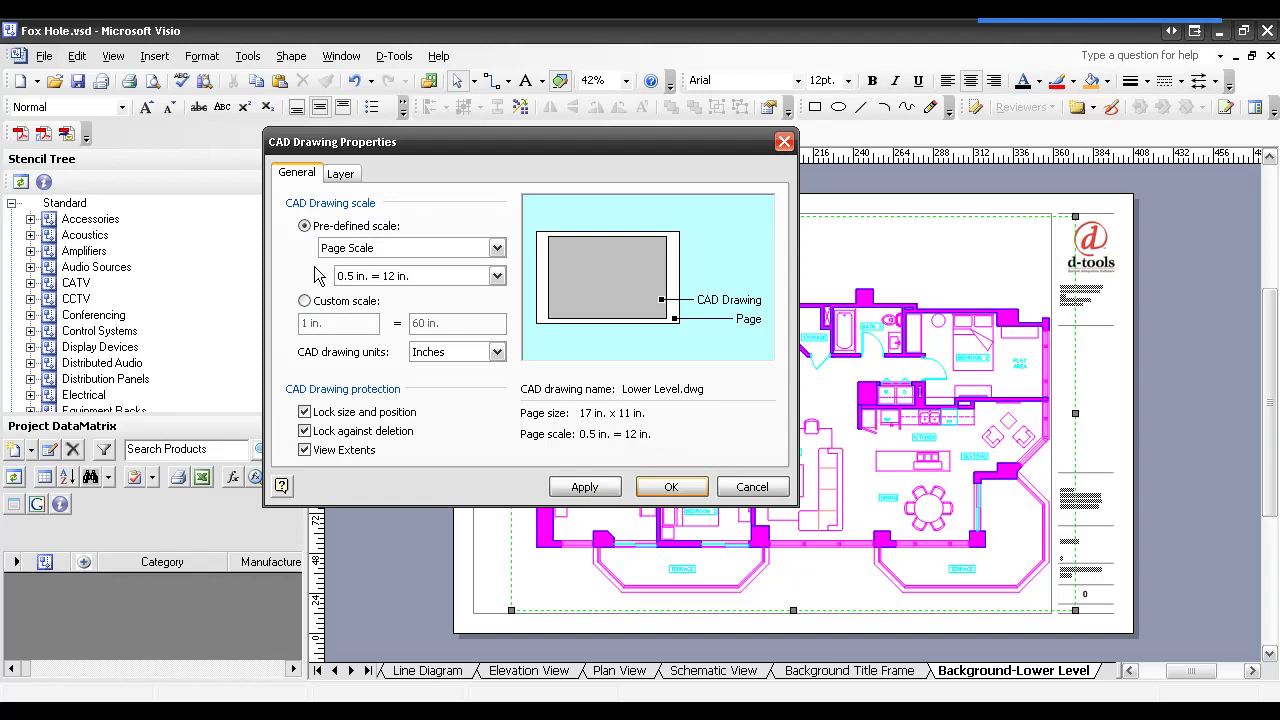
click(366, 250)
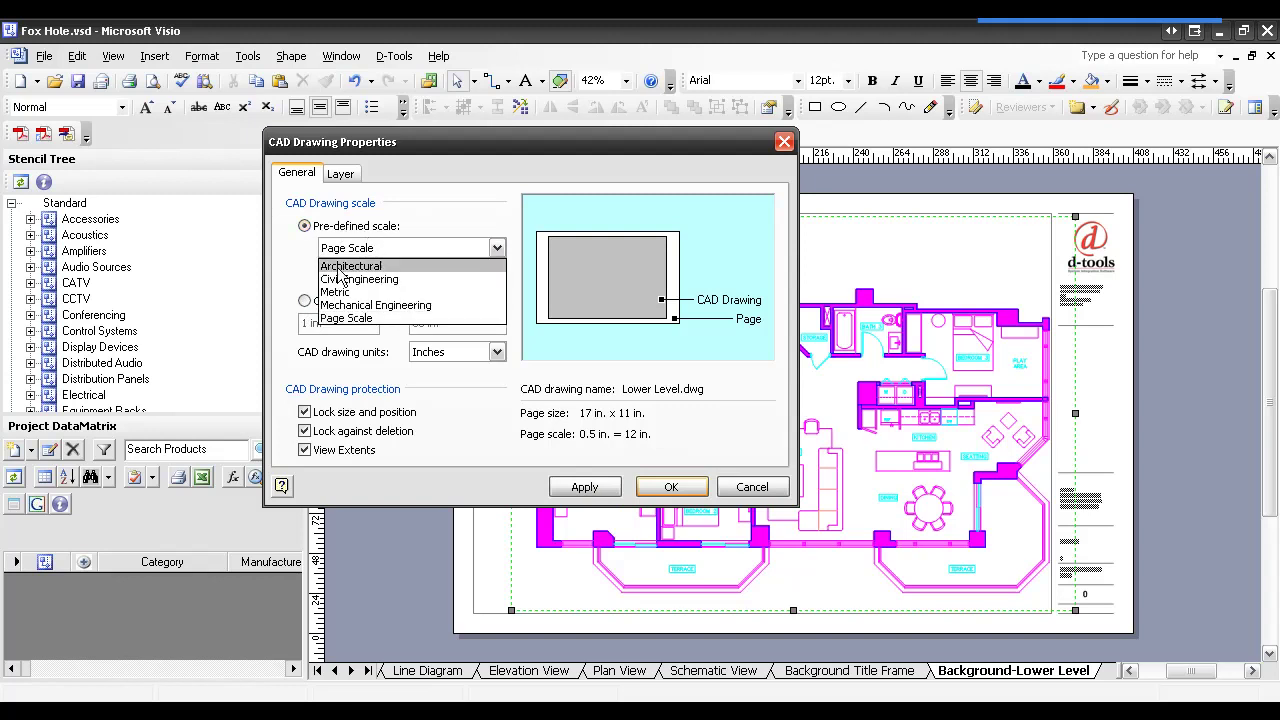
click(355, 266)
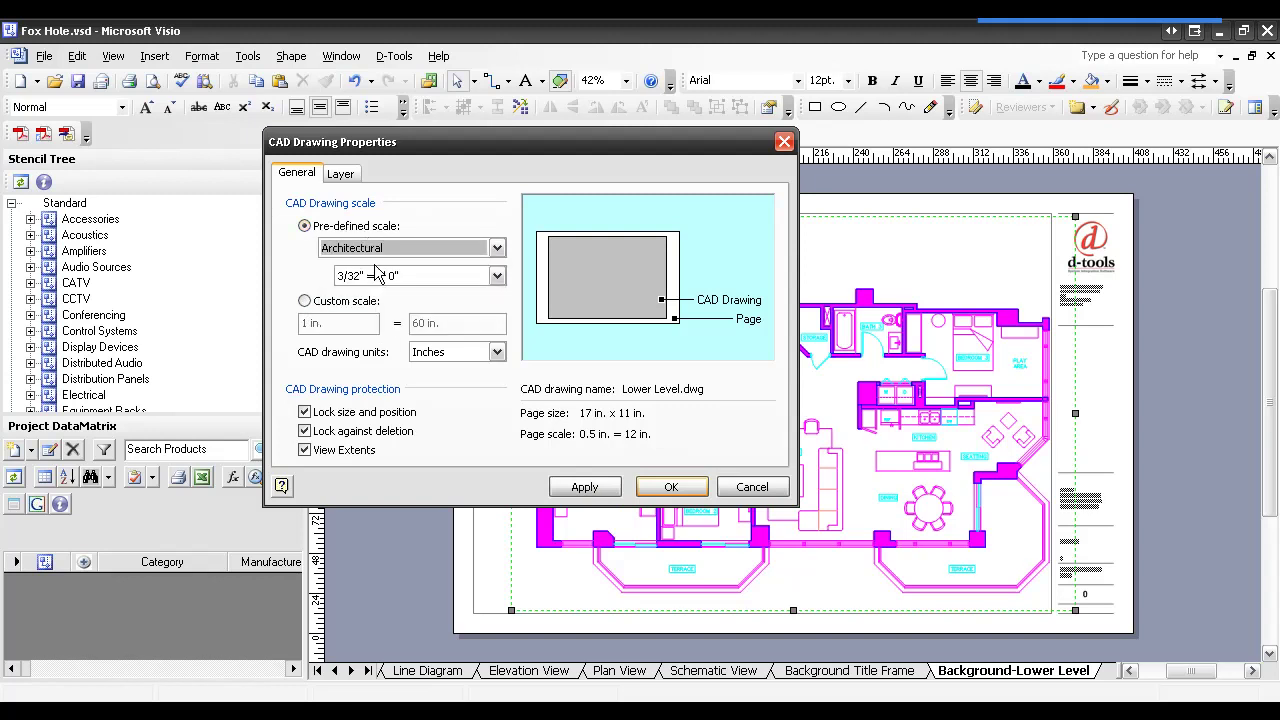
click(497, 278)
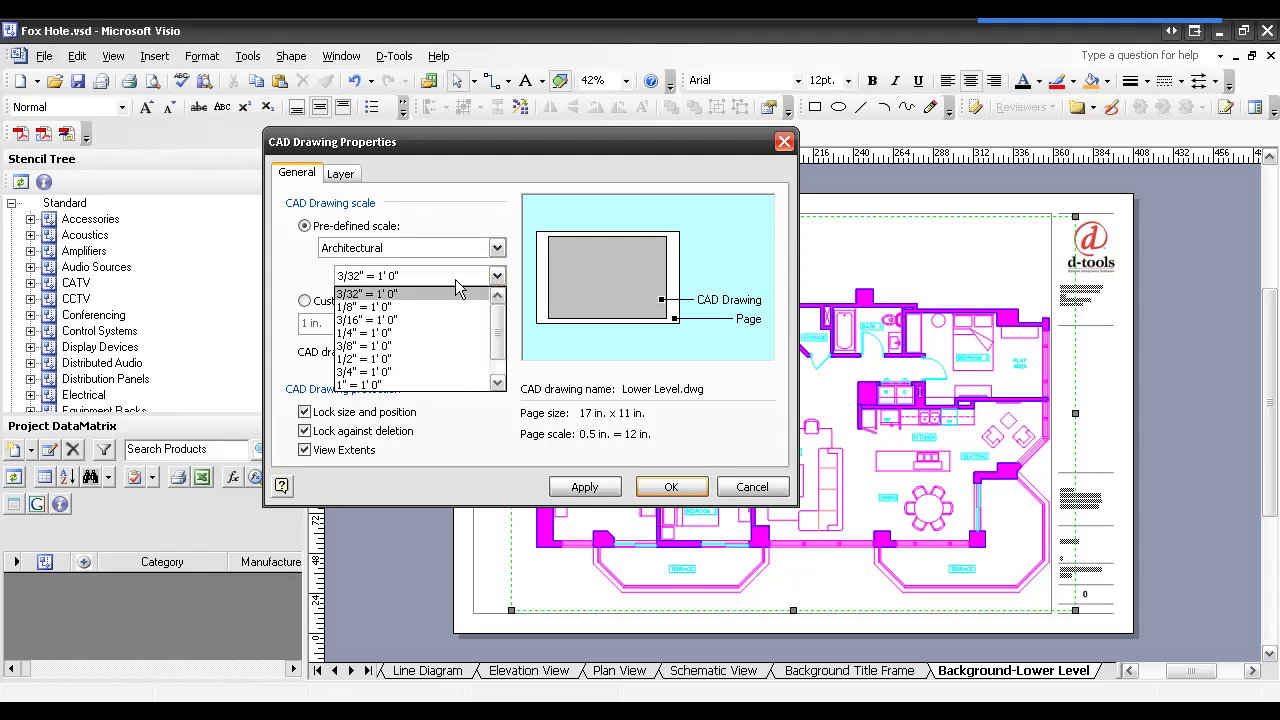
click(368, 334)
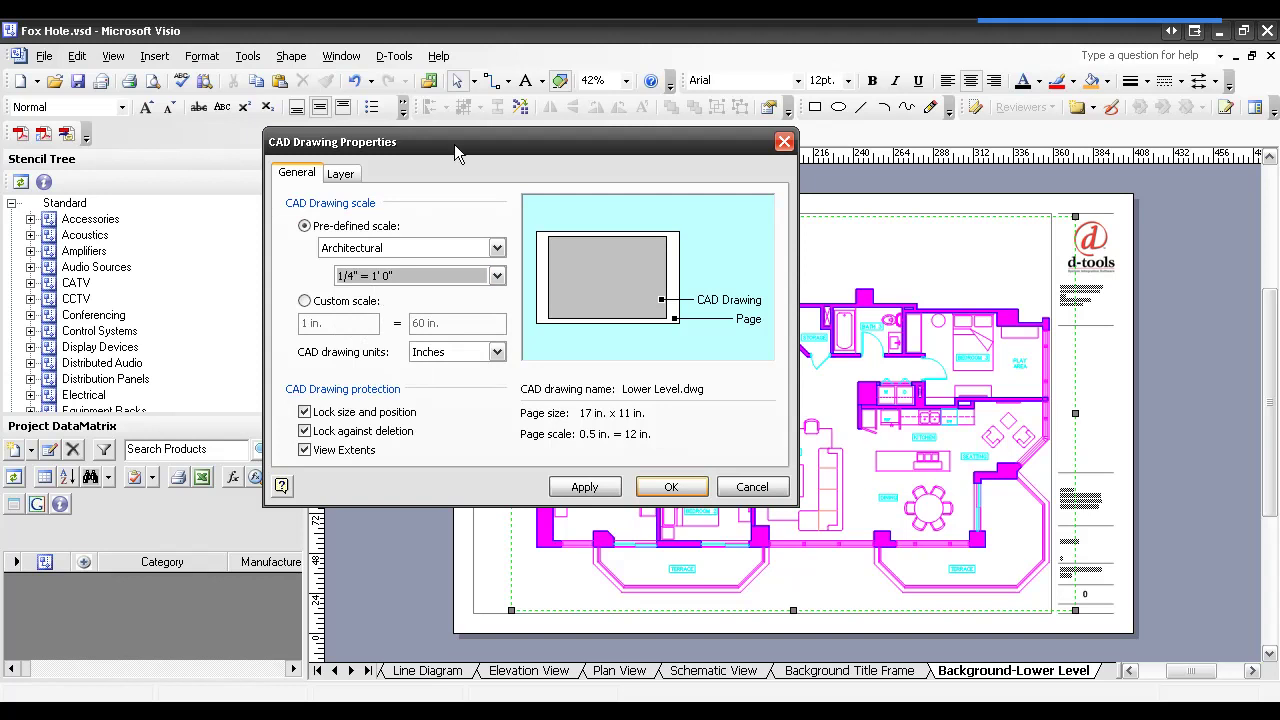
drag(454, 144, 268, 87)
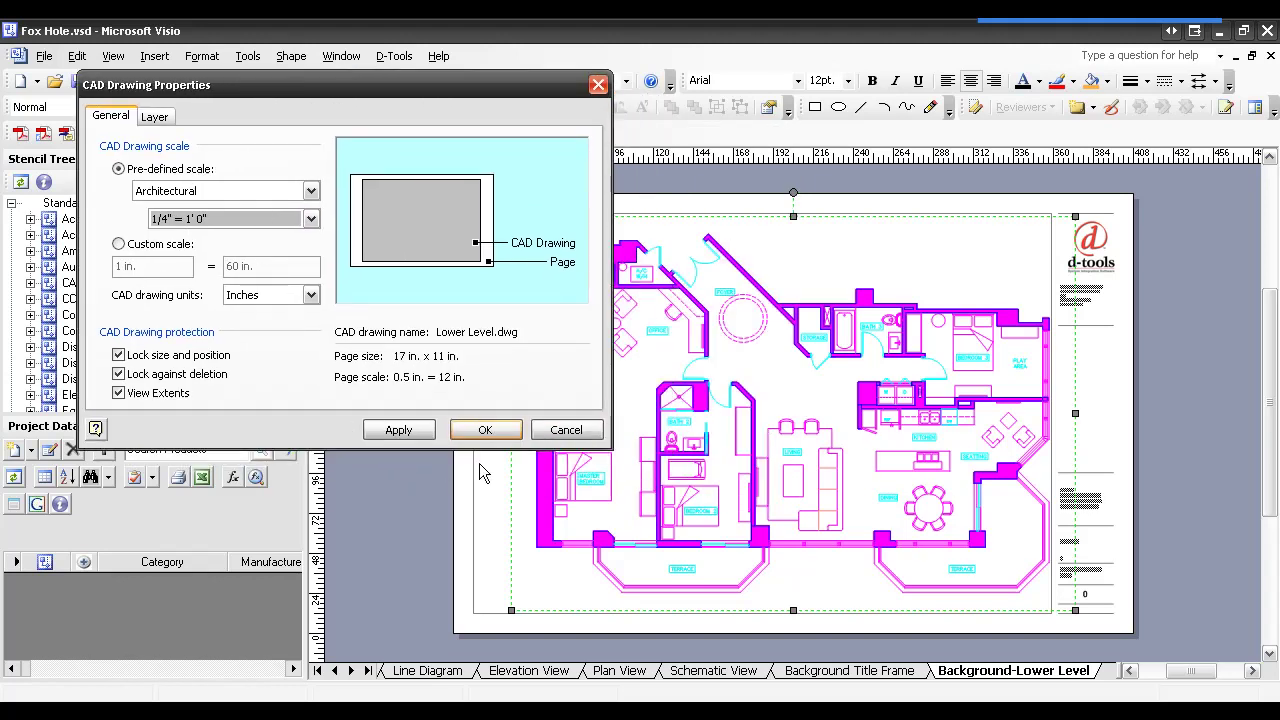
click(403, 433)
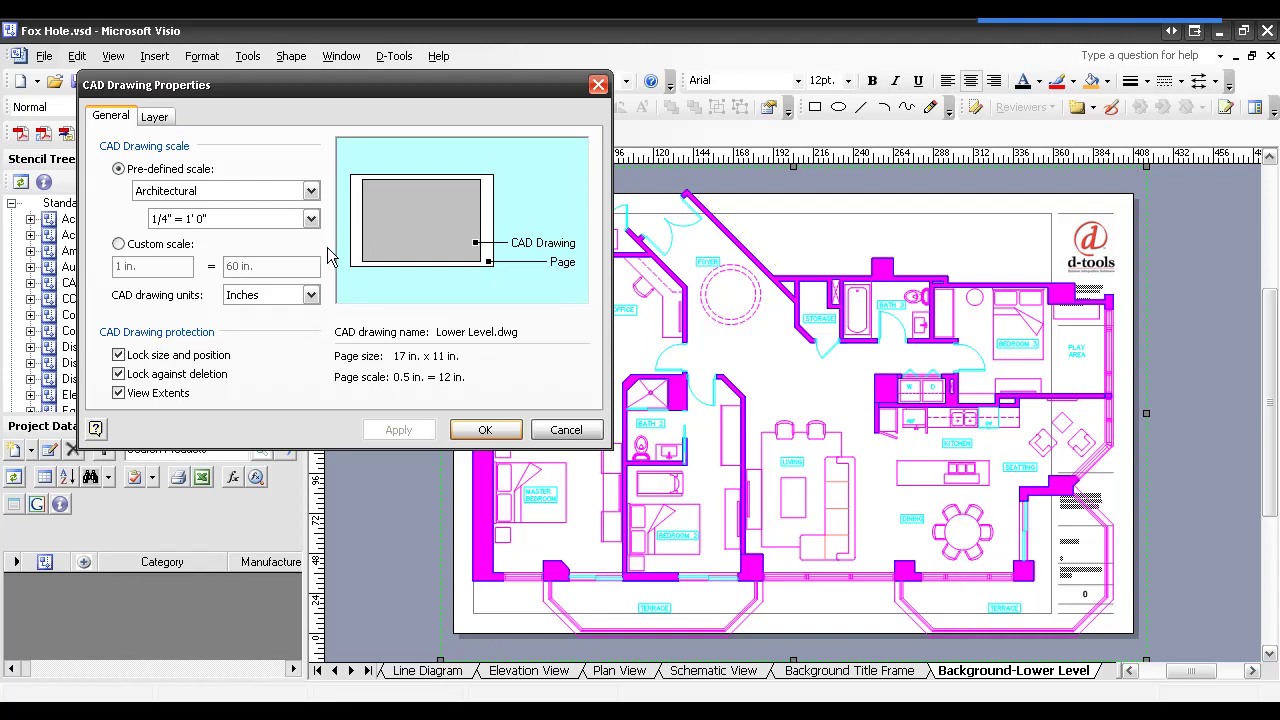
Change the CAD drawing's architectural scale to 3/16" = 1' 0" and apply it.
click(311, 218)
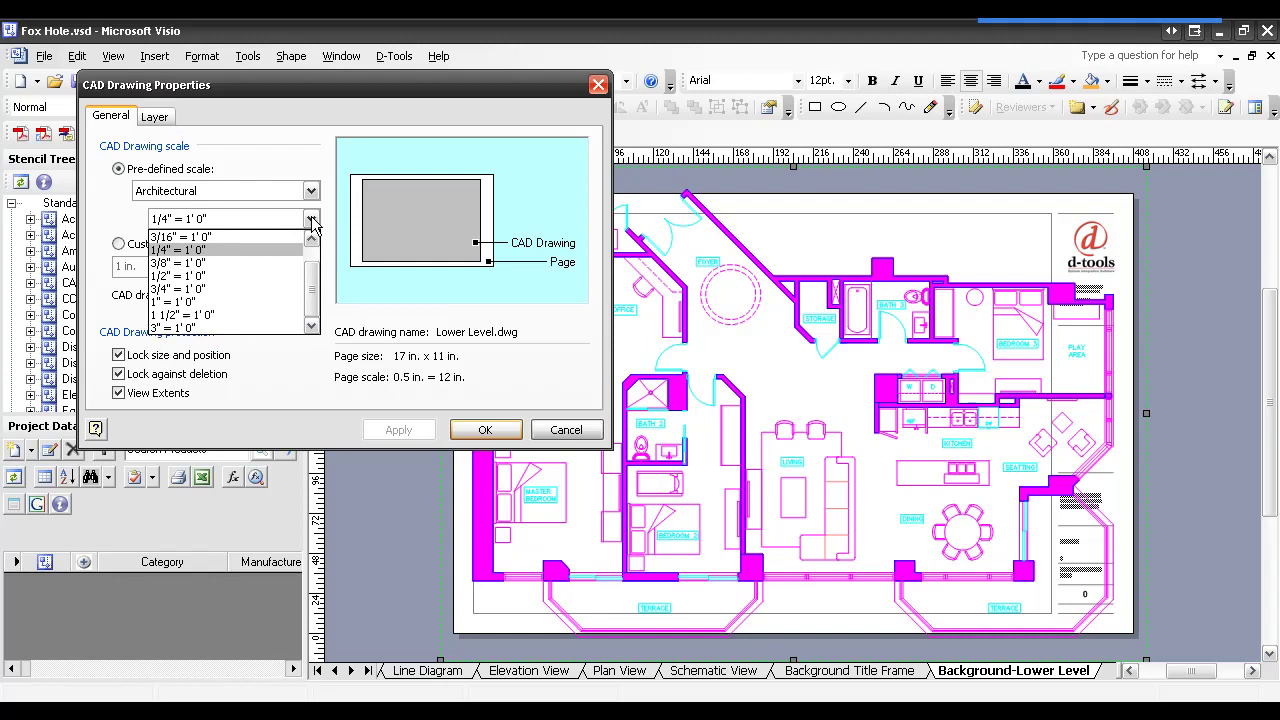
click(311, 239)
click(311, 239)
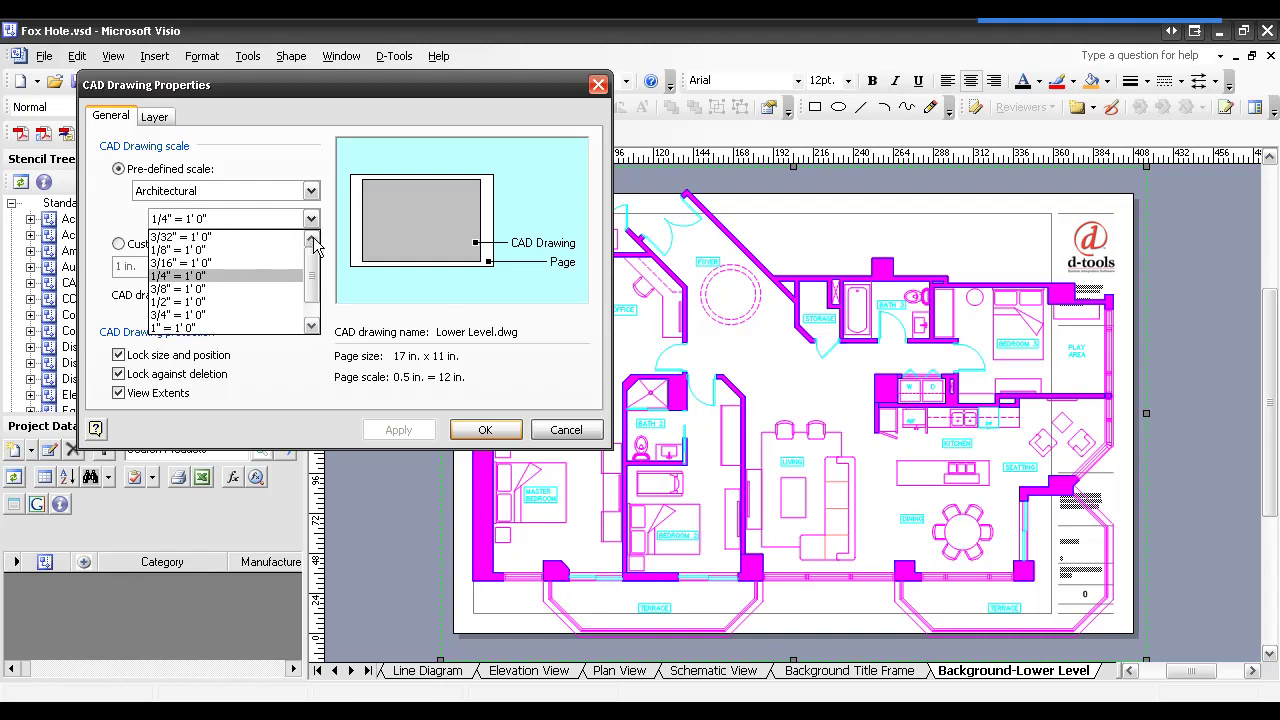
click(180, 263)
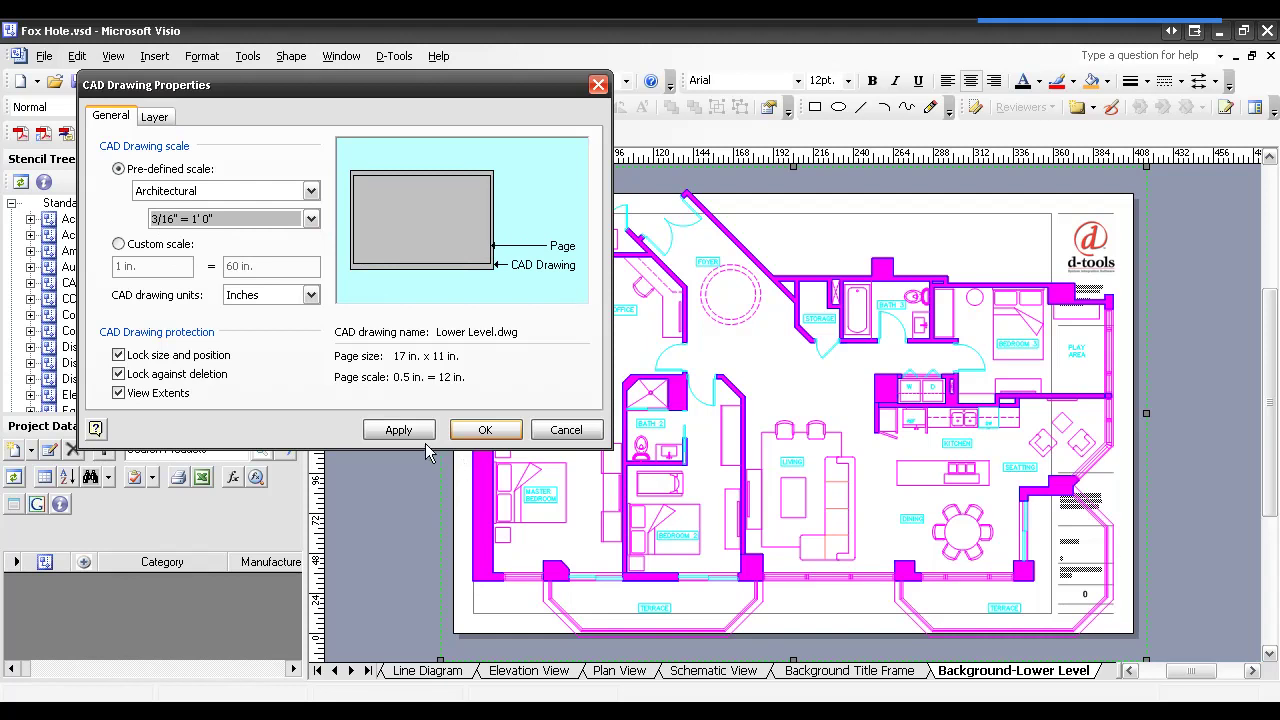
click(399, 431)
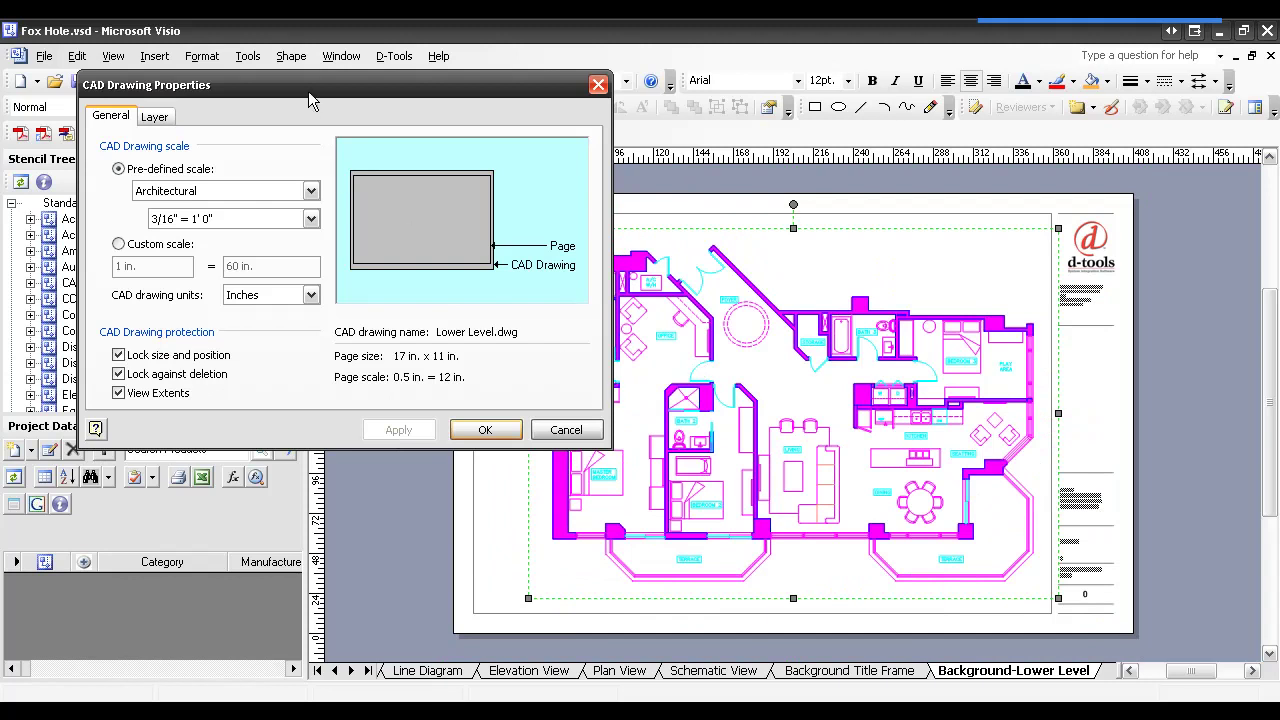
mouse_move(308, 91)
mouse_down()
mouse_move(535, 223)
mouse_move(562, 189)
mouse_up()
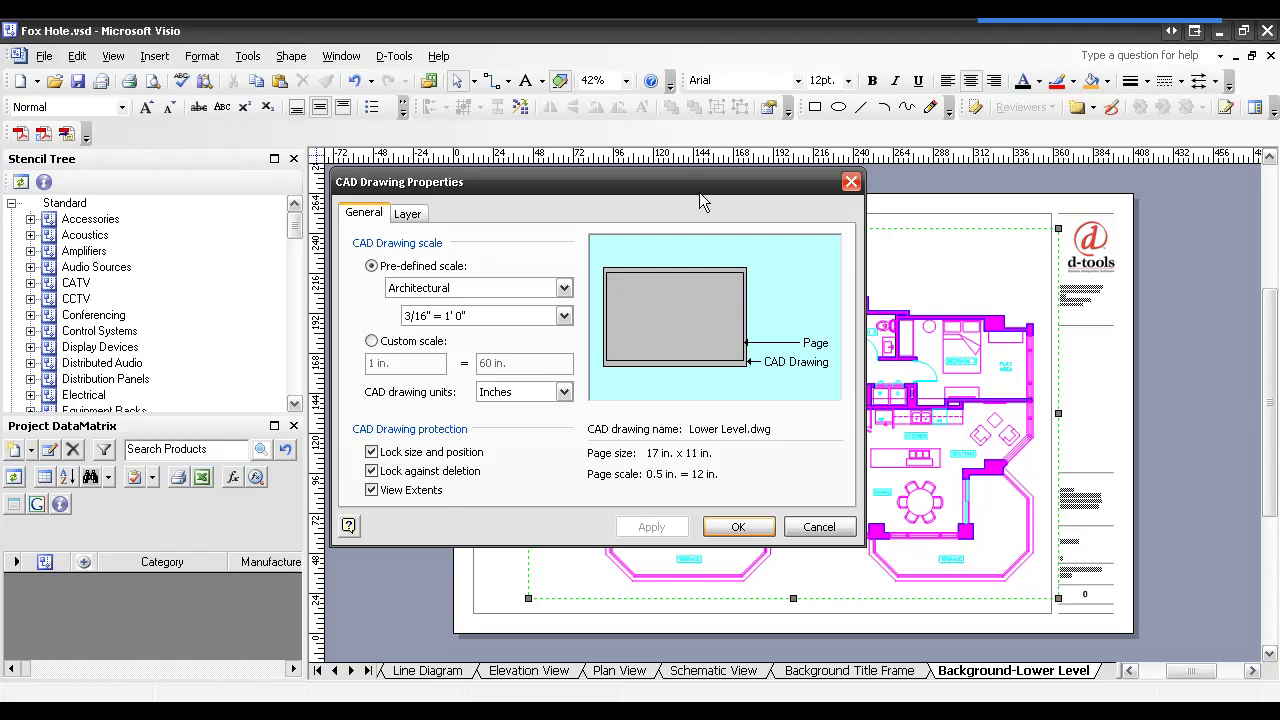
mouse_move(688, 182)
mouse_down()
mouse_move(383, 238)
mouse_move(339, 343)
mouse_move(671, 133)
mouse_move(708, 178)
mouse_up()
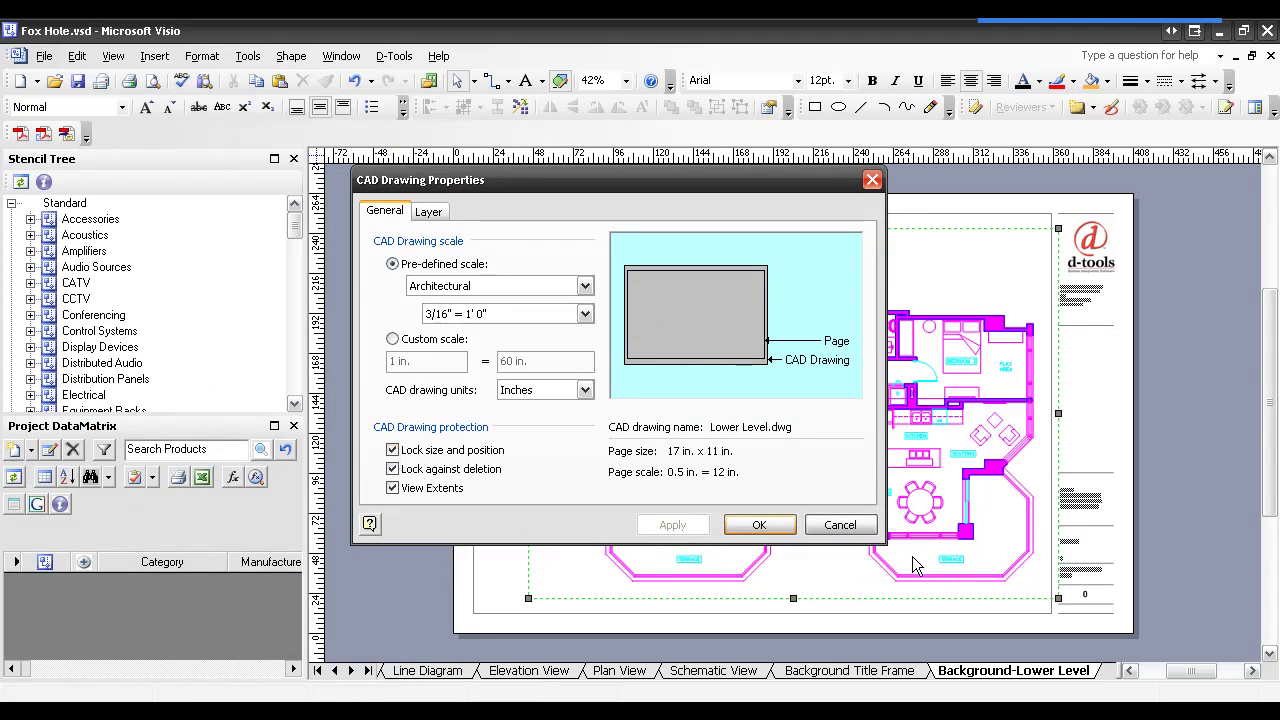
drag(463, 189, 455, 212)
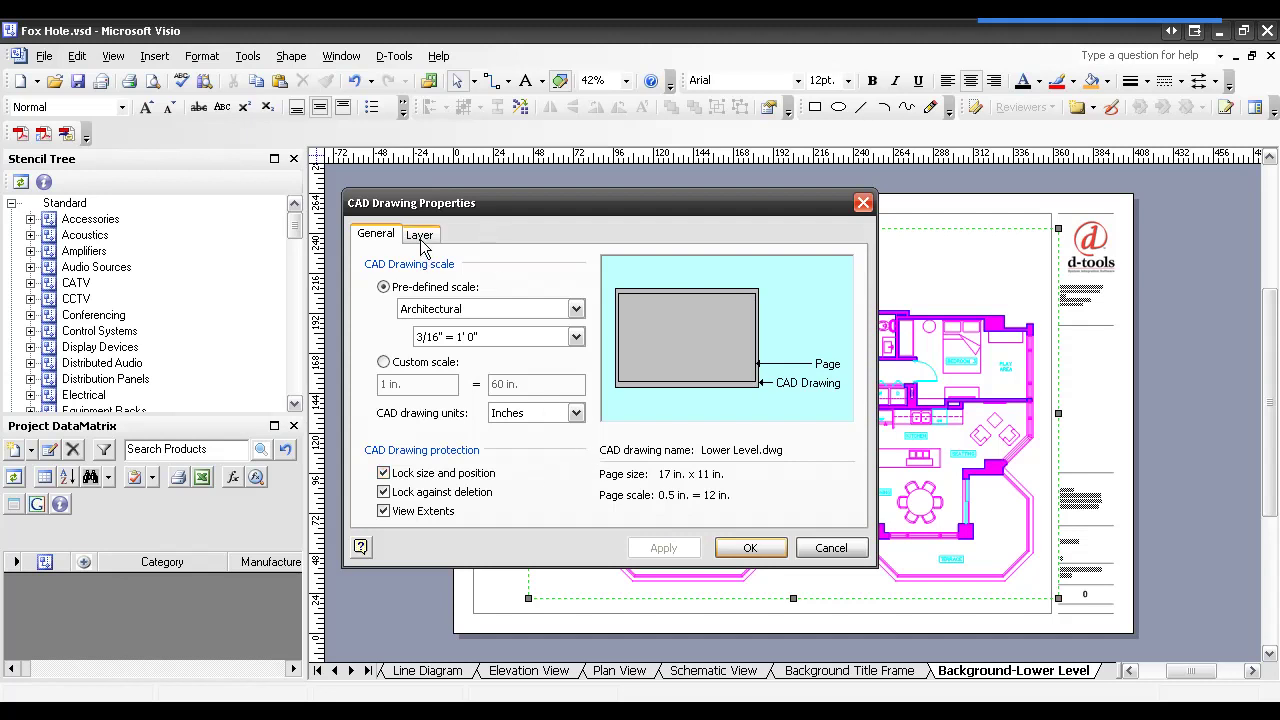
Show the CAD drawing's layer settings and widen the Name column to fit the full layer names.
click(420, 238)
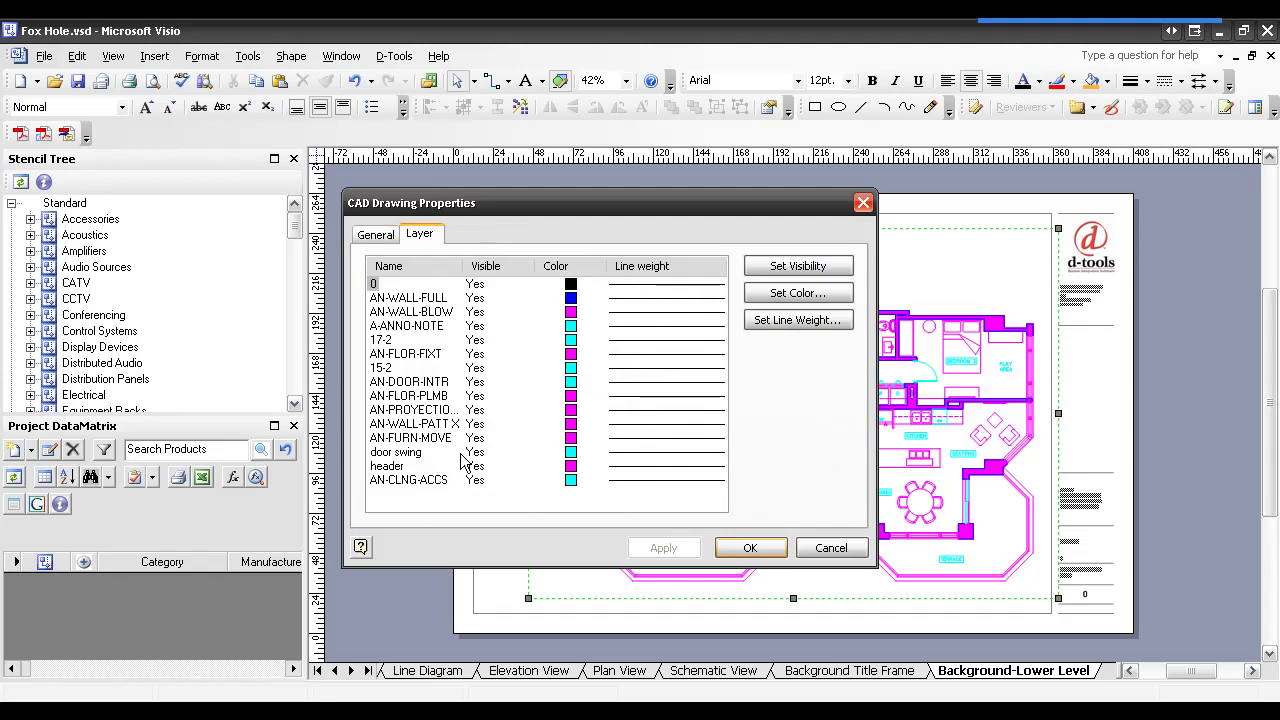
double_click(464, 266)
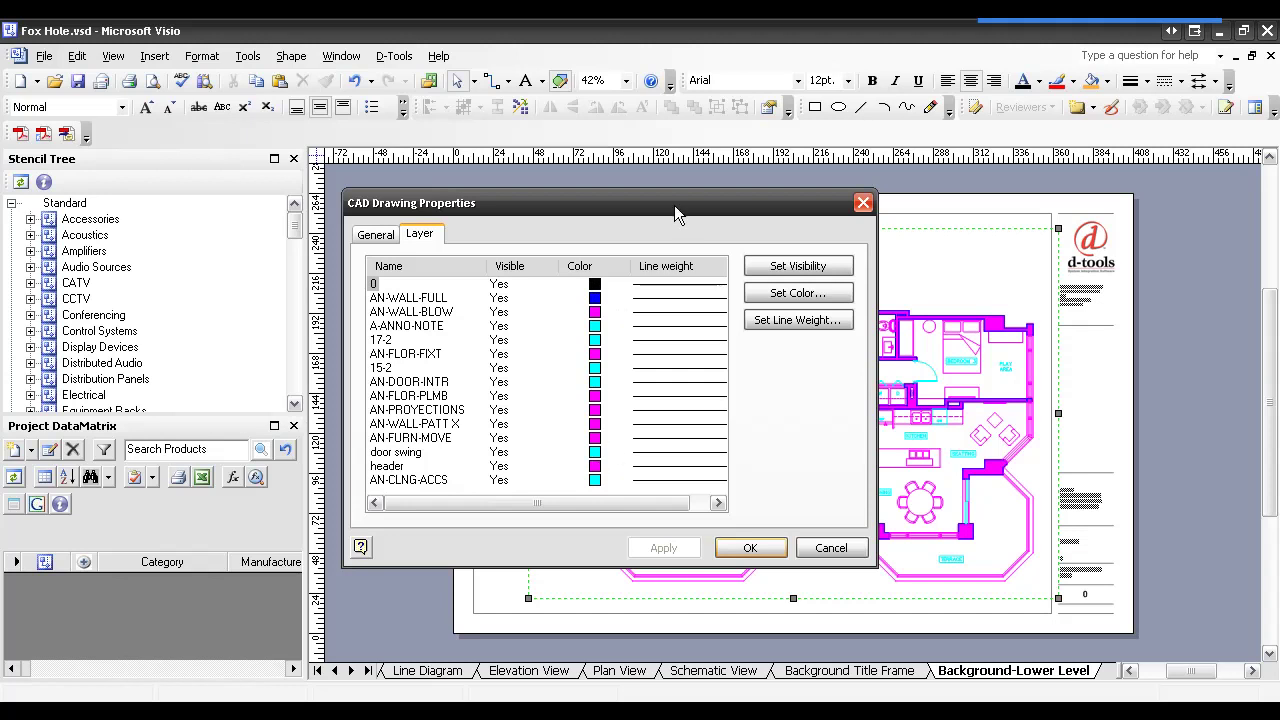
drag(648, 212, 403, 151)
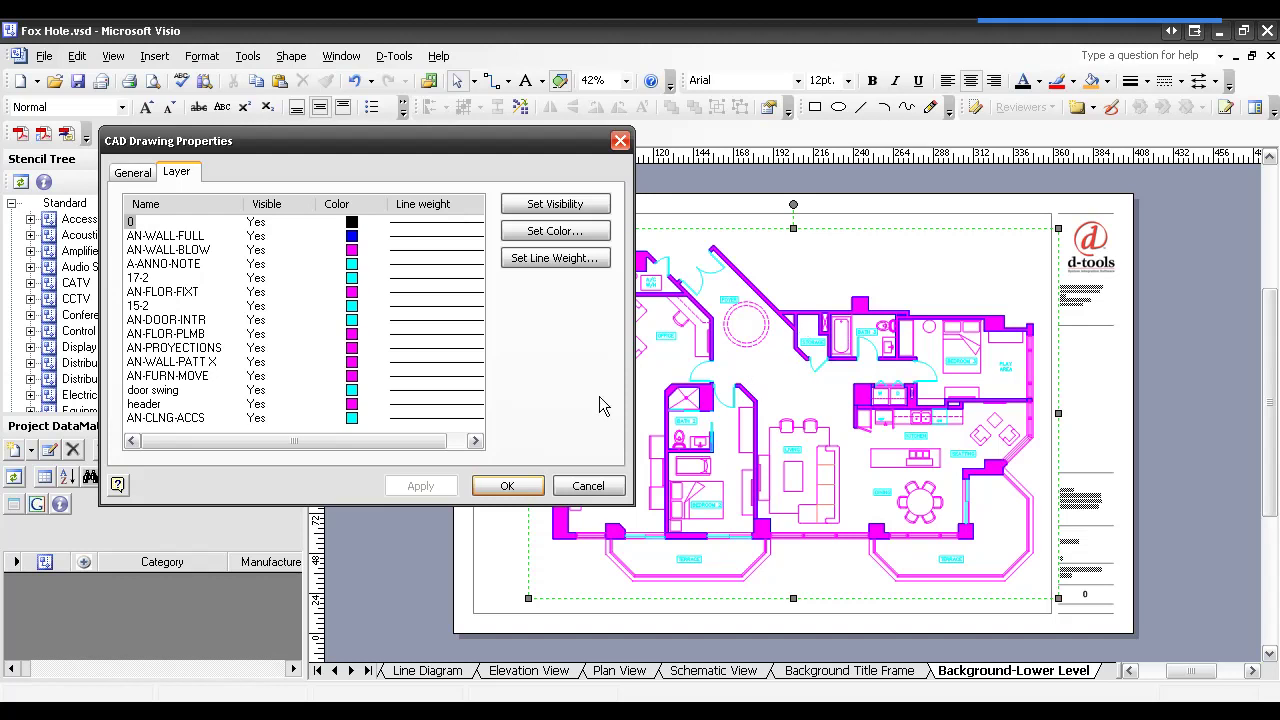
mouse_move(340, 146)
mouse_down()
mouse_move(562, 169)
mouse_move(550, 163)
mouse_up()
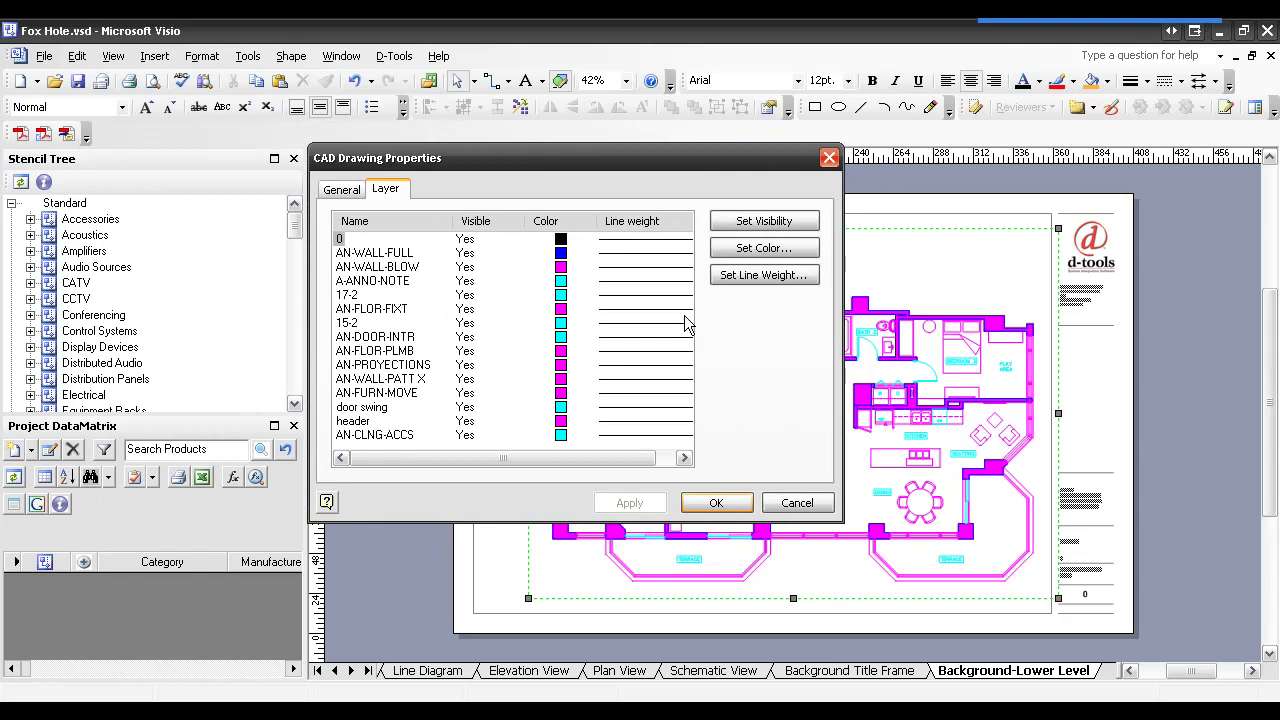
Recolor all layers of the CAD drawing, from 0 to AN-CLNG-ACCS, dark gray, accept the properties and select the drawing.
shift+click(374, 435)
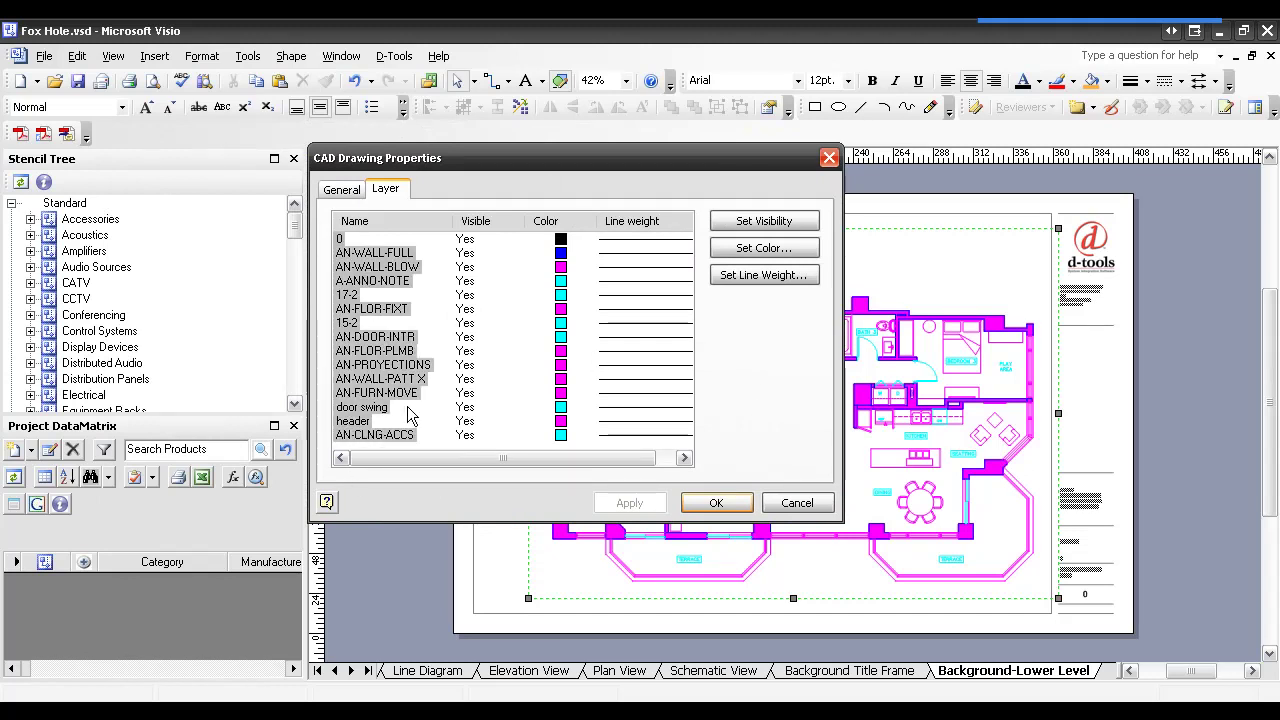
click(741, 254)
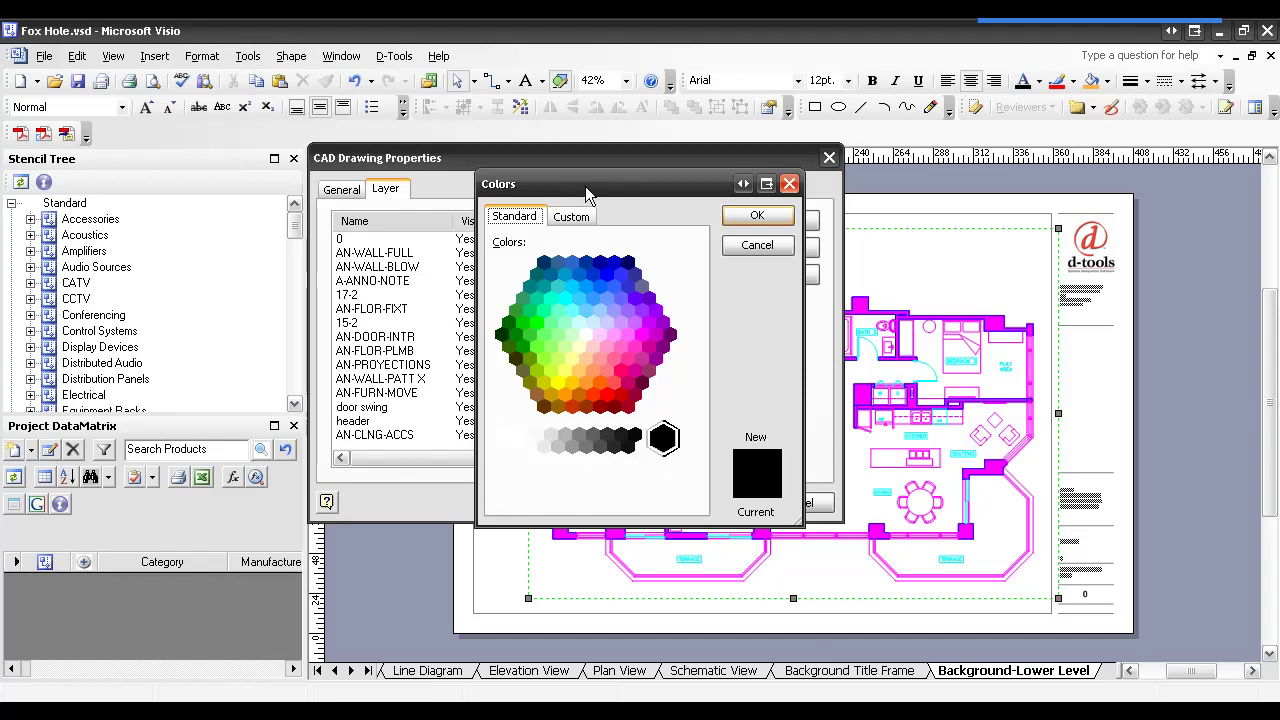
mouse_move(585, 186)
mouse_down()
mouse_move(817, 191)
mouse_move(587, 186)
mouse_up()
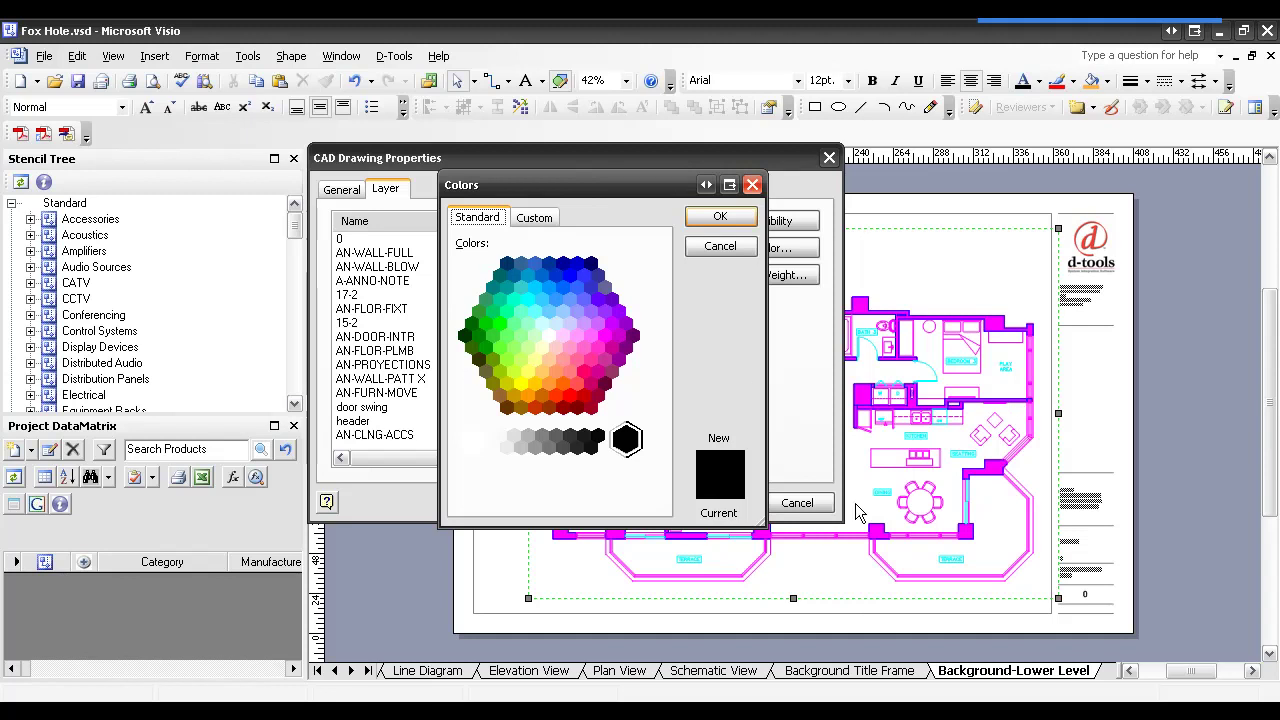
click(556, 439)
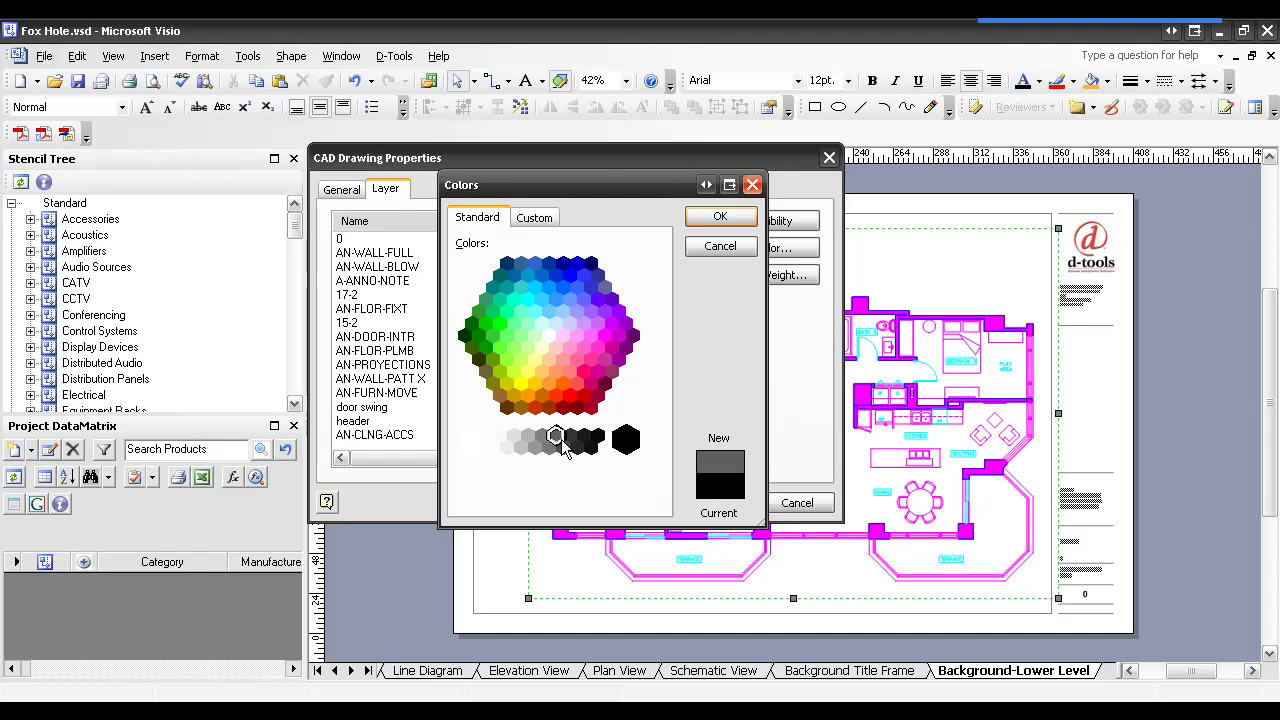
click(712, 220)
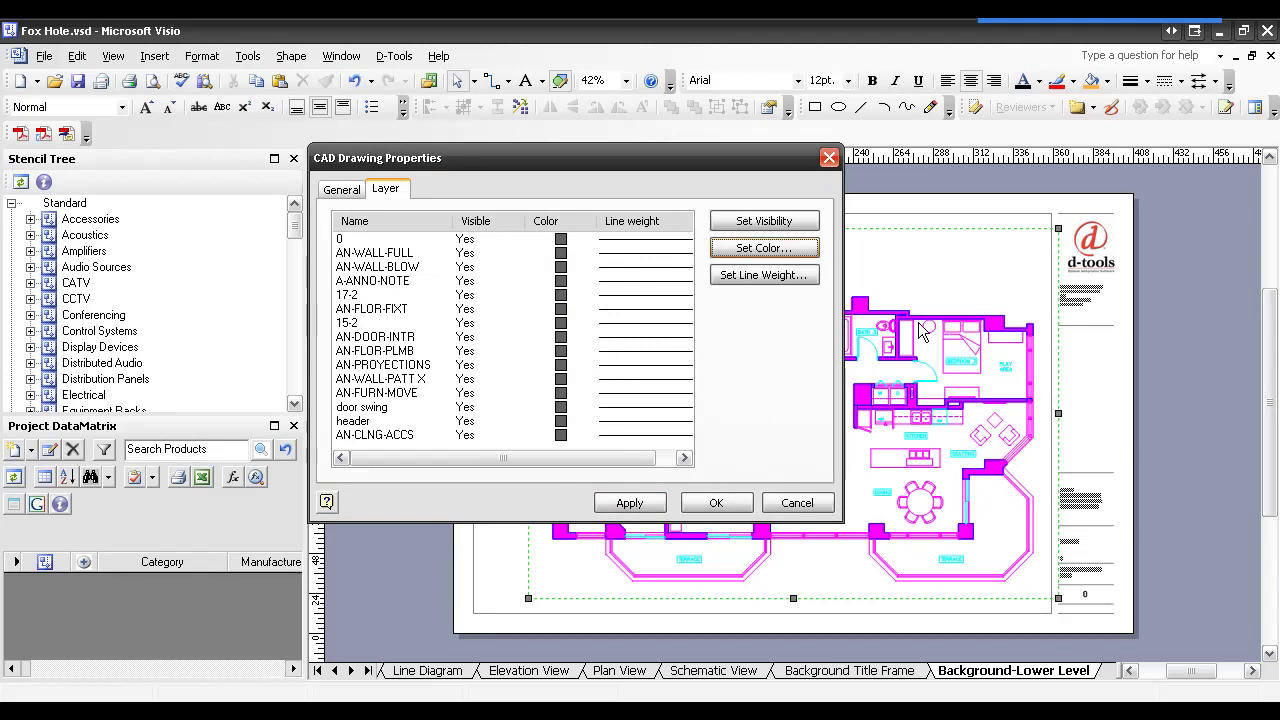
click(717, 503)
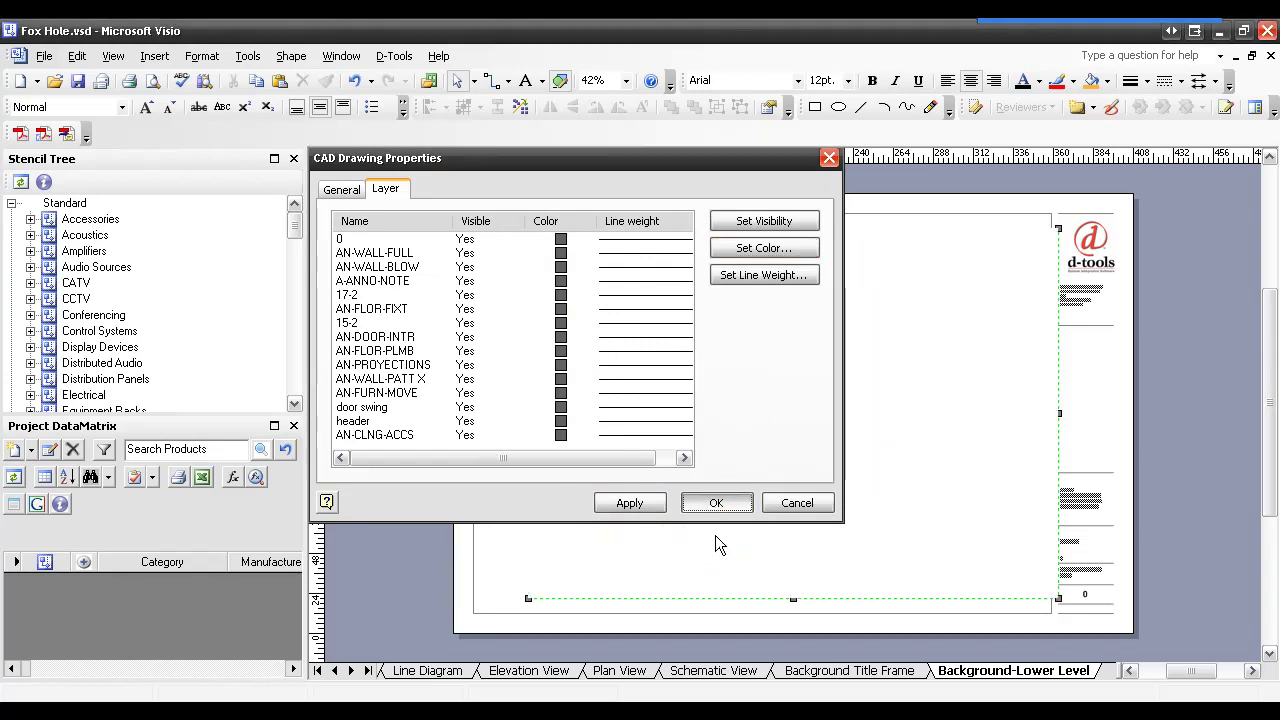
click(717, 503)
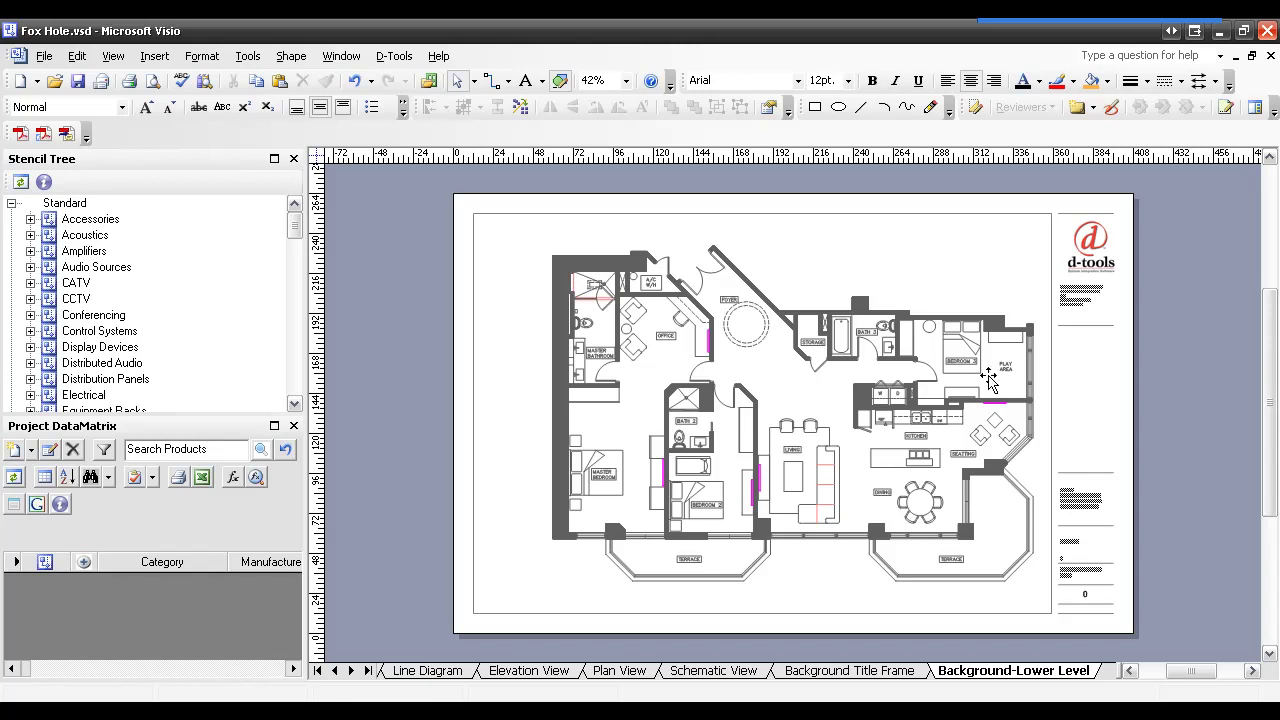
click(768, 480)
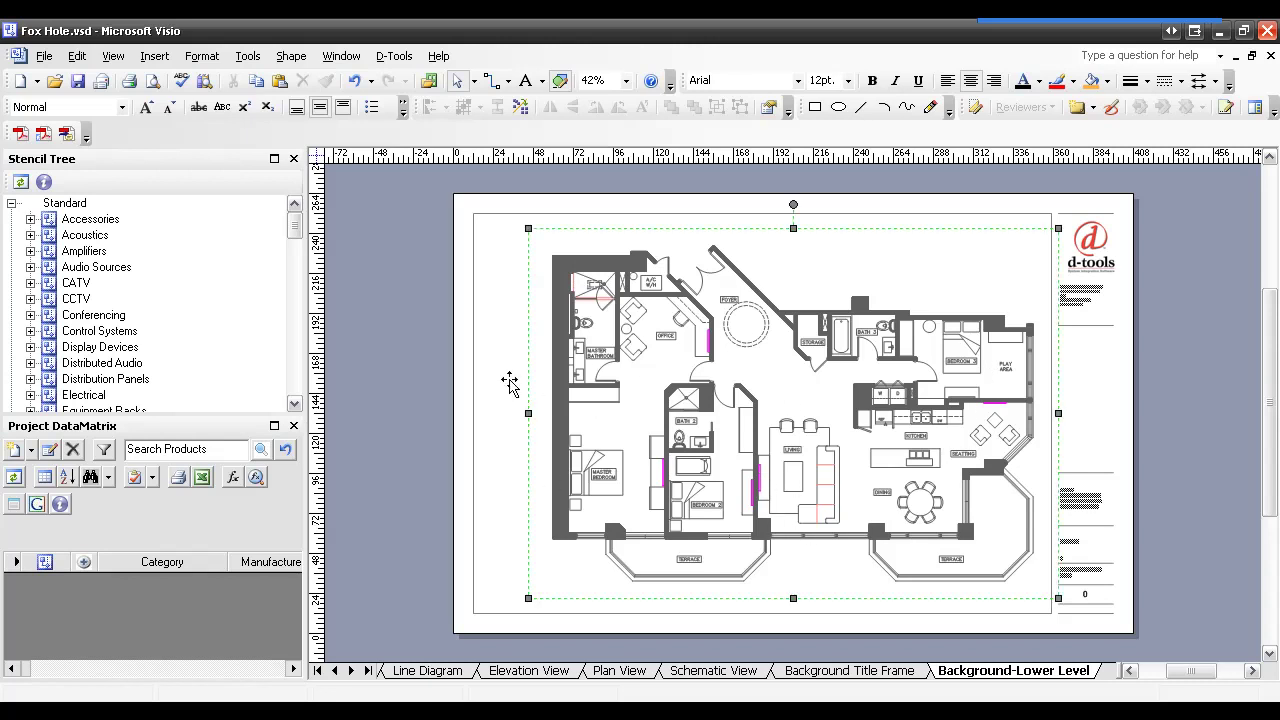
Reopen the CAD drawing's properties to review its scale, protection options and layer settings without changing anything.
click(460, 462)
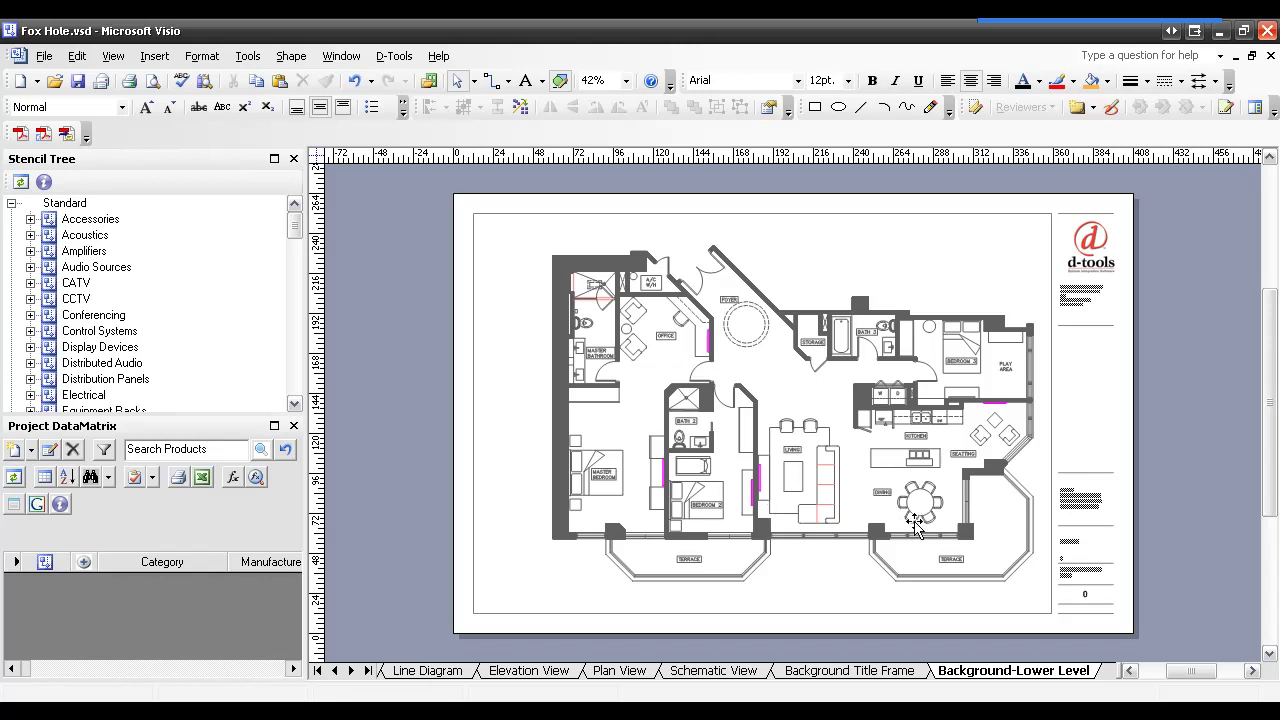
click(772, 456)
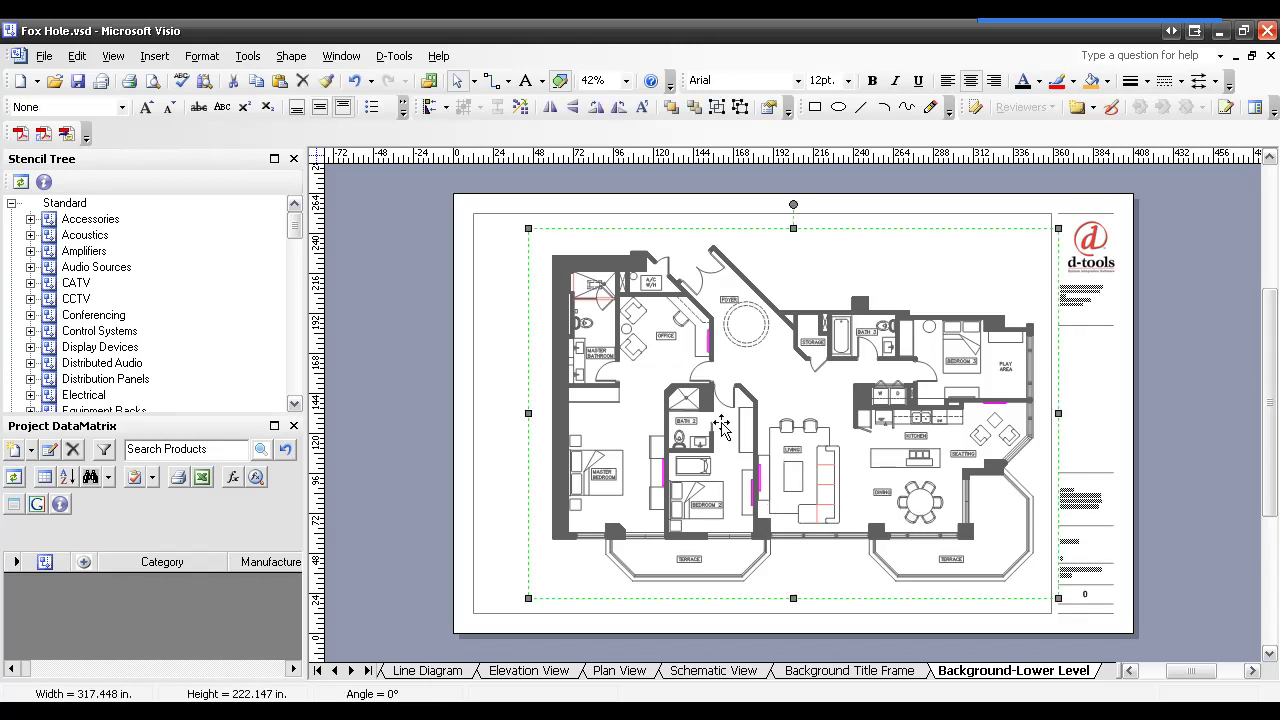
double_click(740, 410)
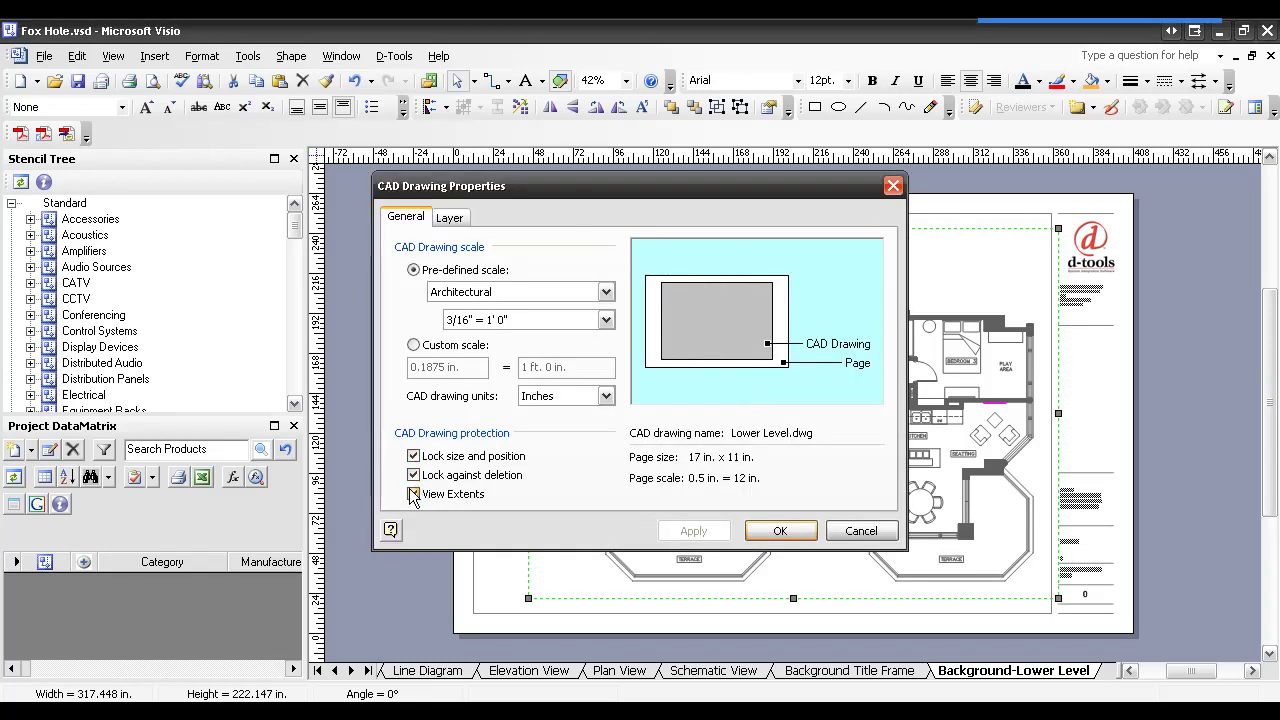
click(449, 217)
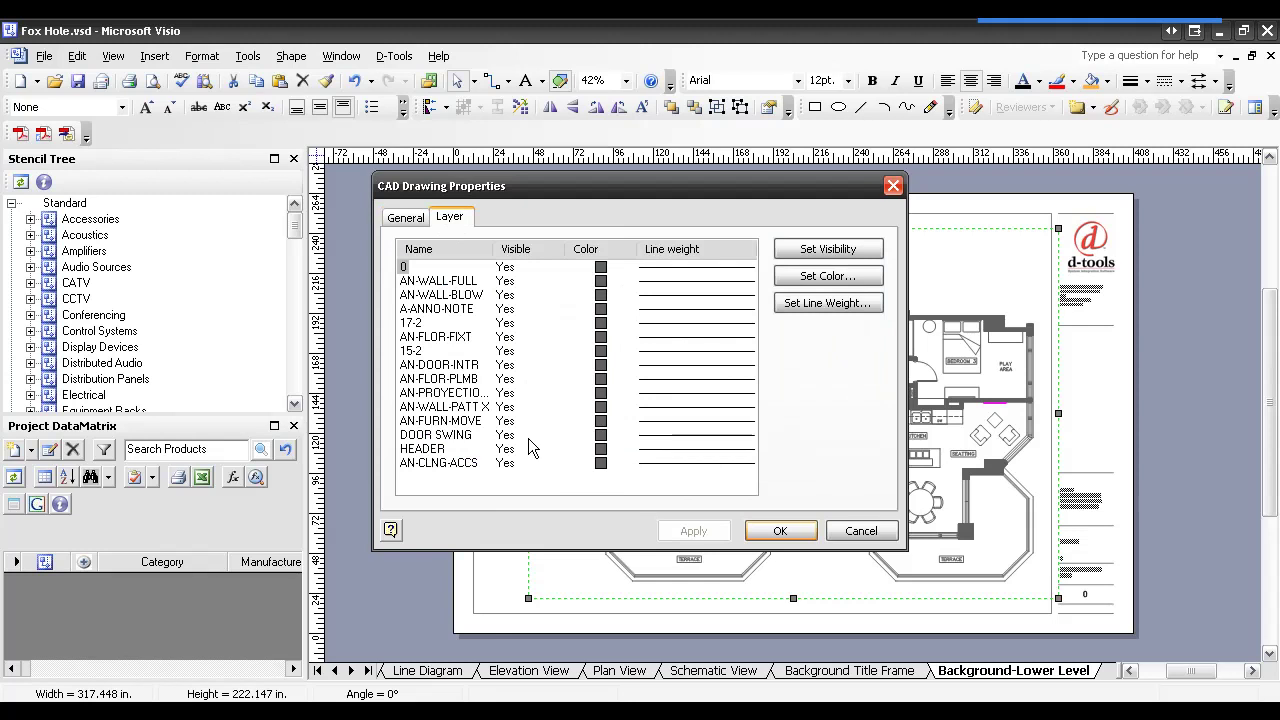
click(860, 532)
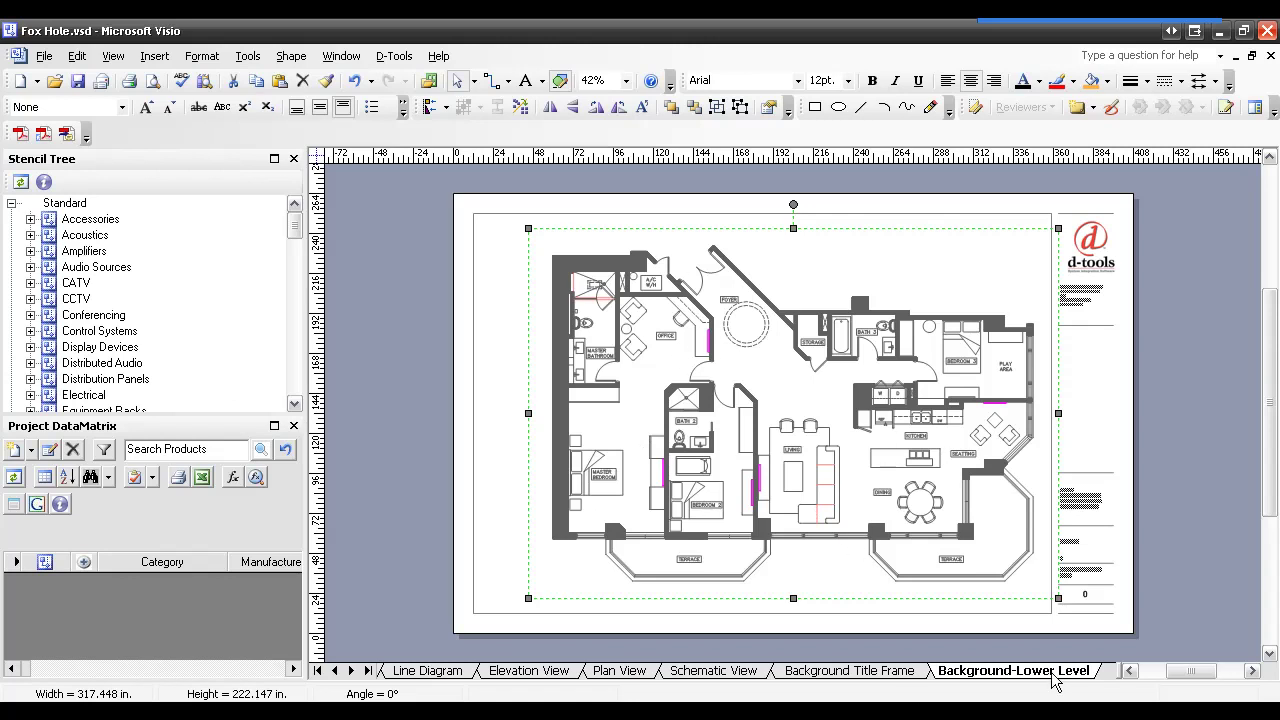
Assign Background-Lower Level as the background of the Plan View page and accept the page setup.
click(620, 671)
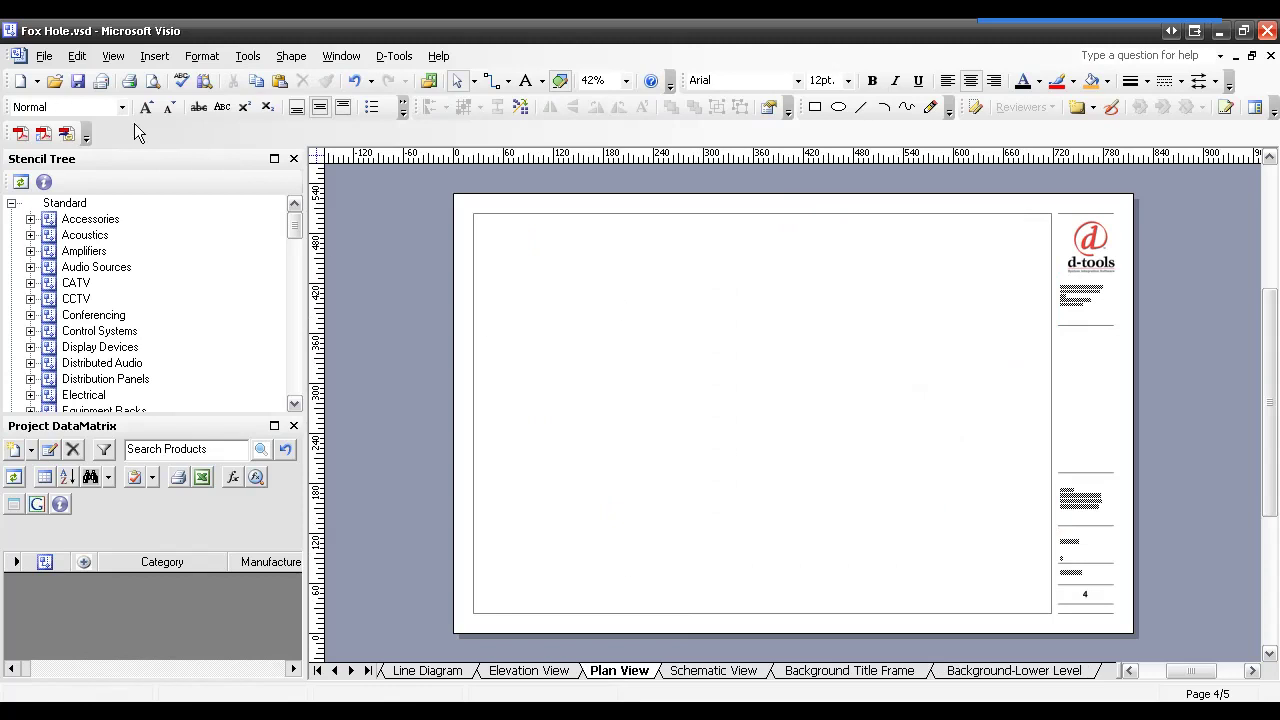
click(44, 56)
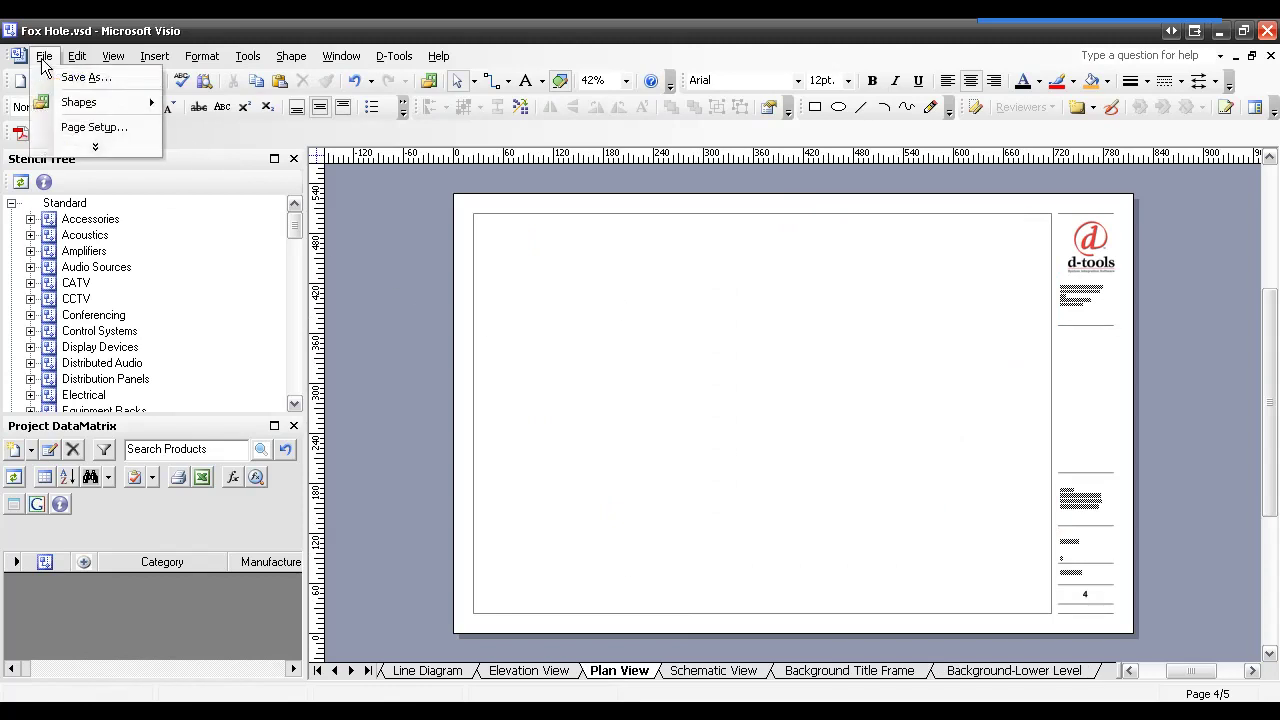
click(87, 137)
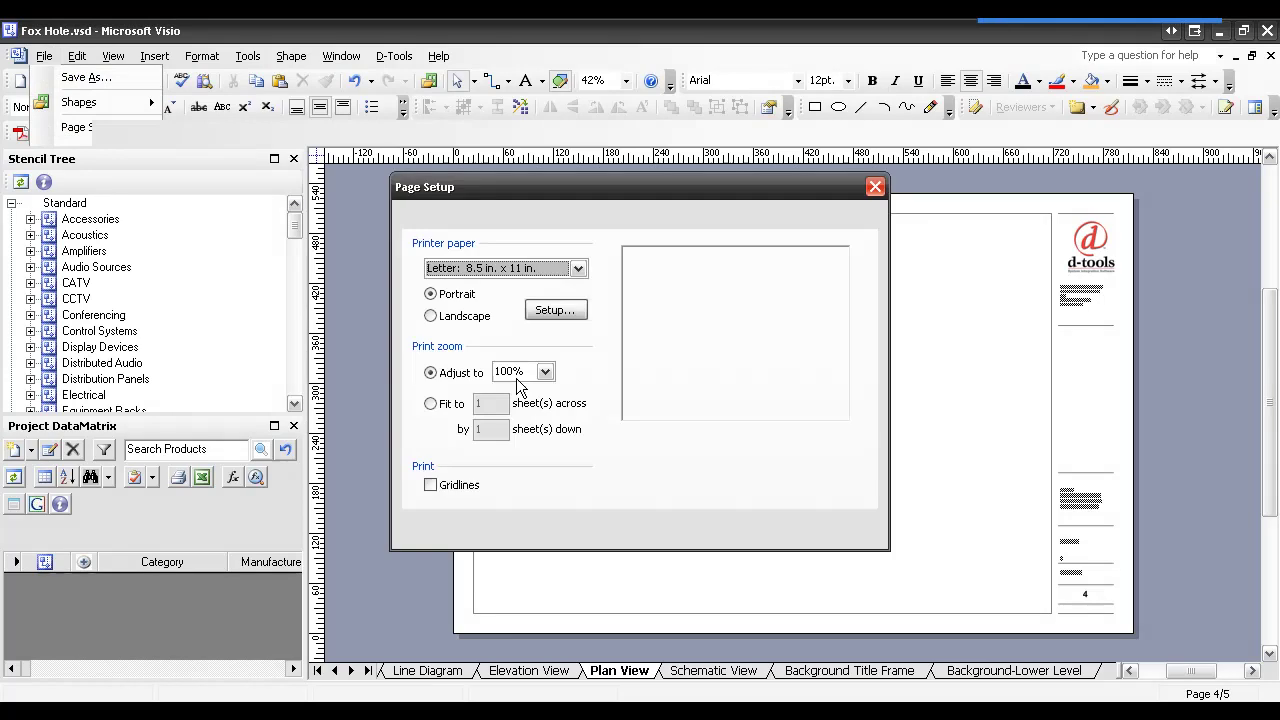
click(636, 220)
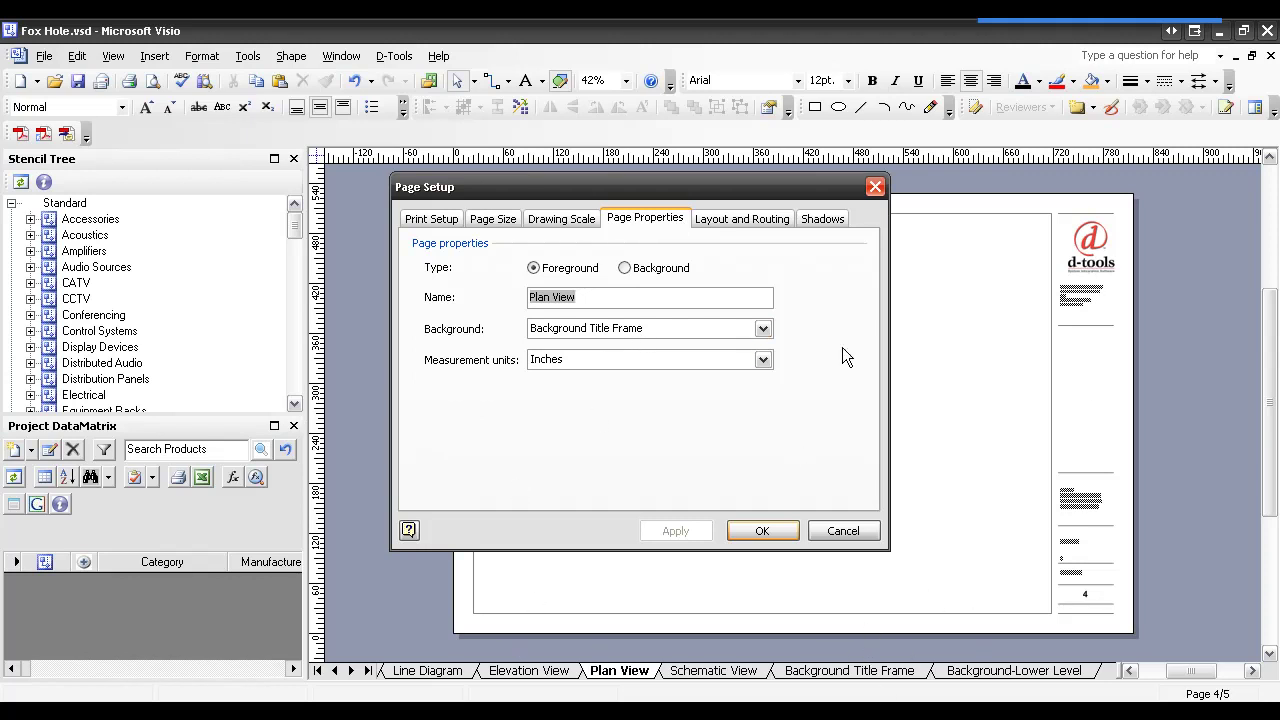
click(600, 335)
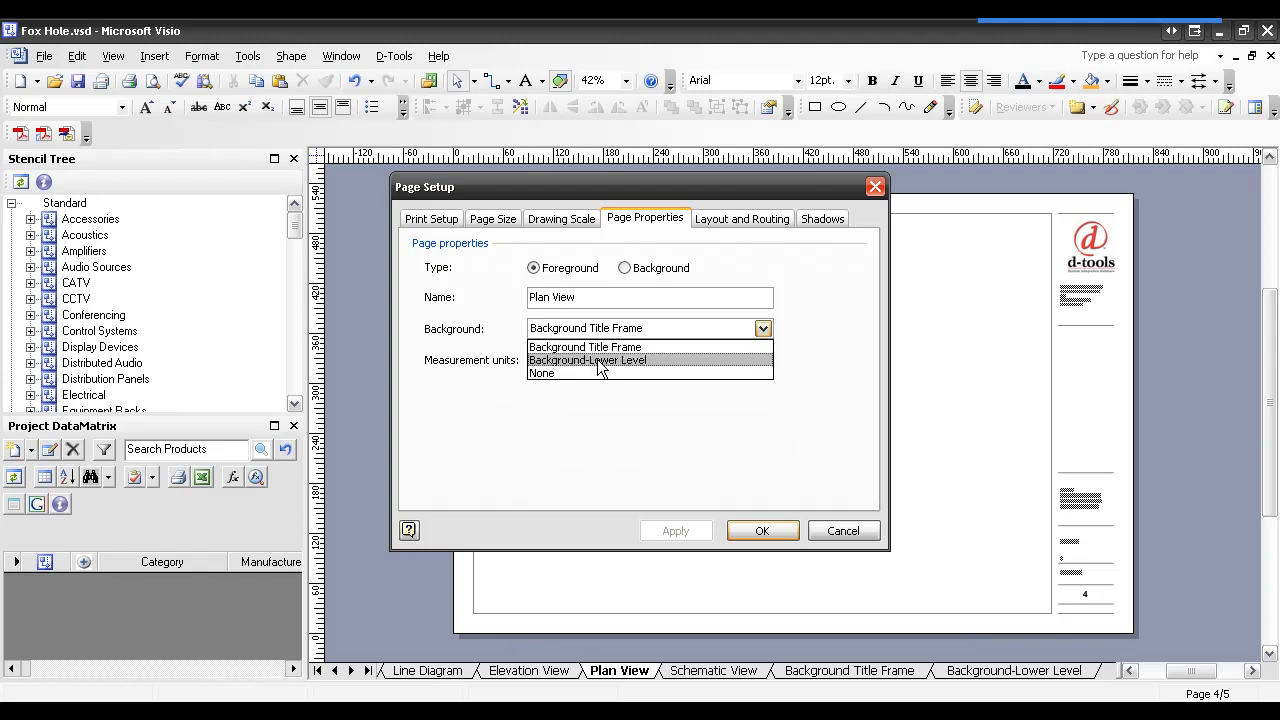
click(606, 361)
click(766, 532)
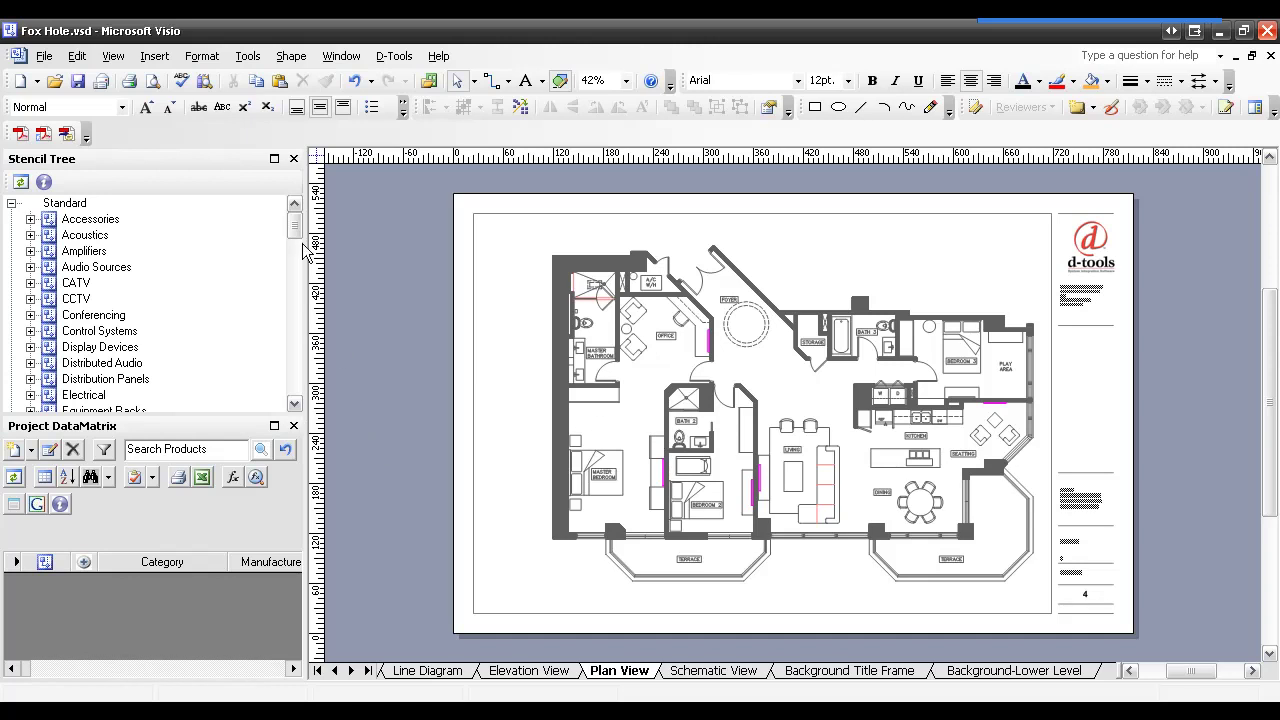
Place a Speakers shape from the stencil tree on the Plan View page, just below the Office.
drag(294, 234, 294, 258)
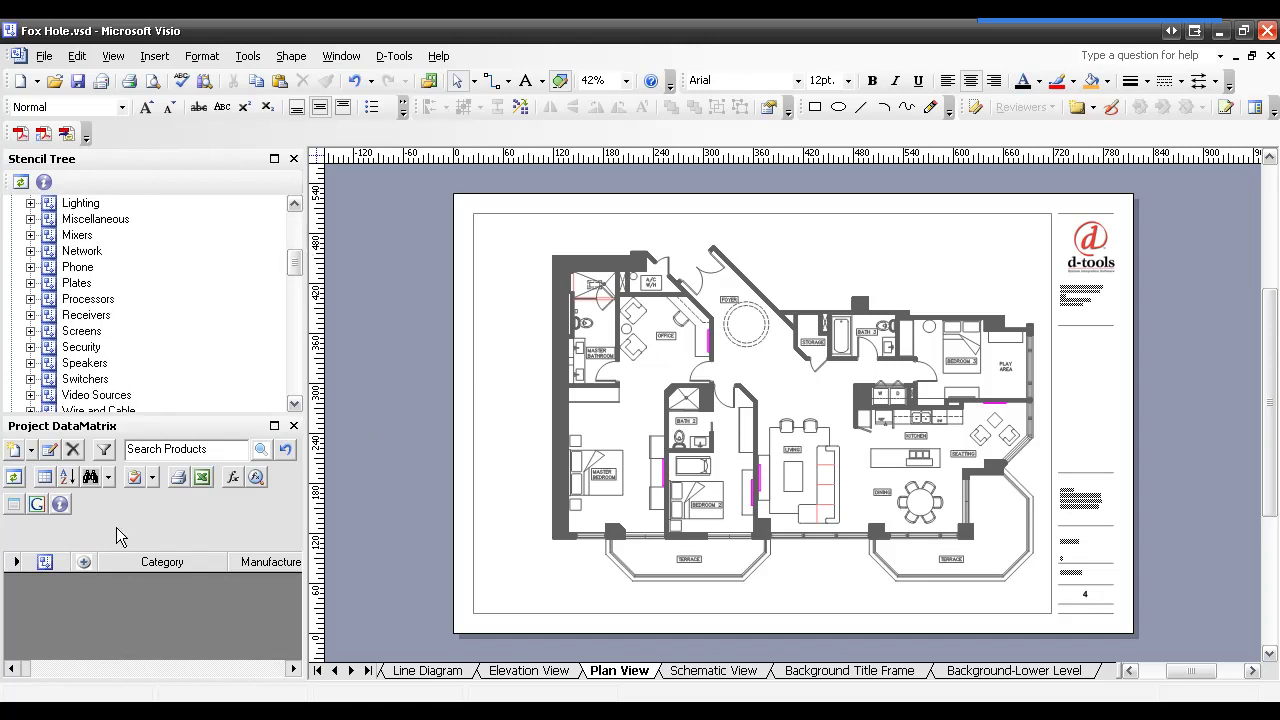
drag(85, 363, 640, 384)
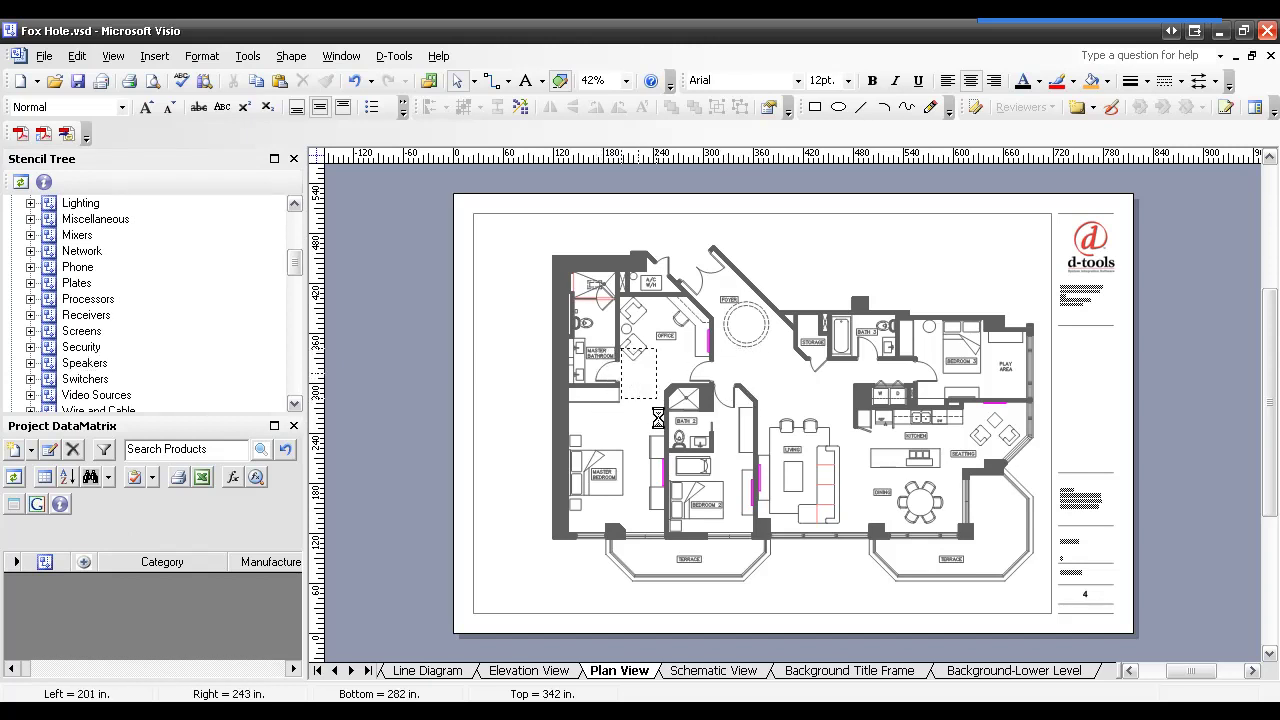